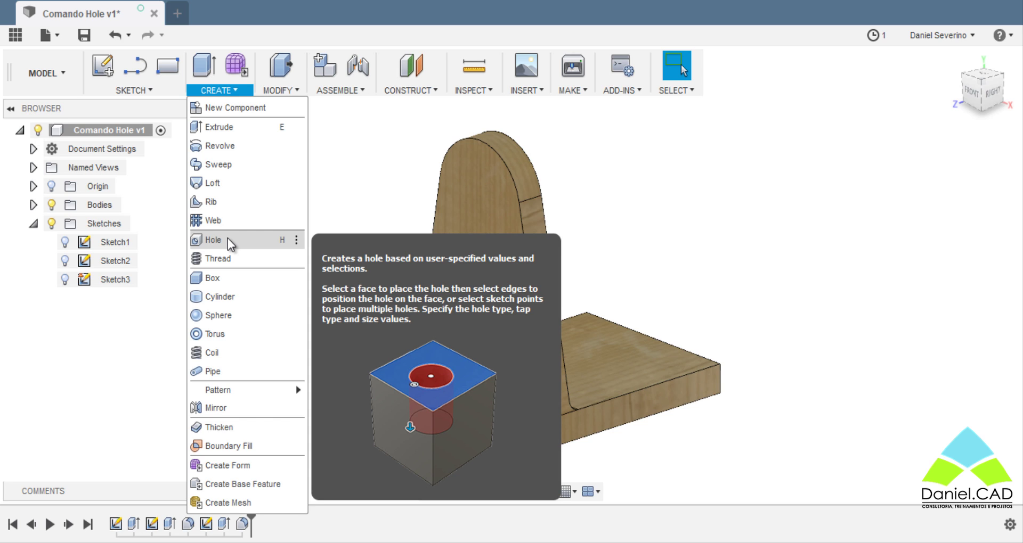
# Start a Hole and place it on the front face of the upright plate, near its rounded top
pyautogui.click(228, 240)
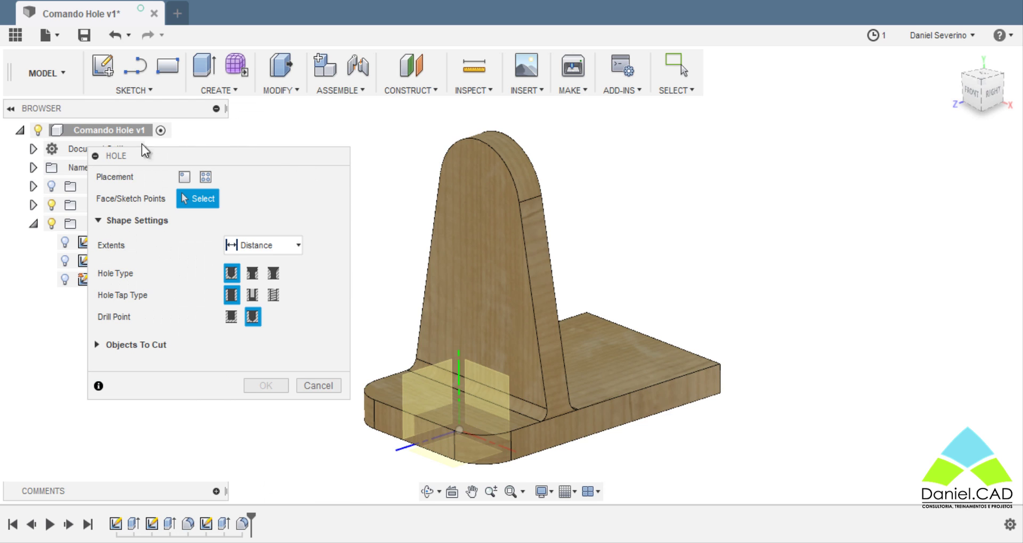
pyautogui.moveTo(270, 161); pyautogui.dragTo(203, 118)
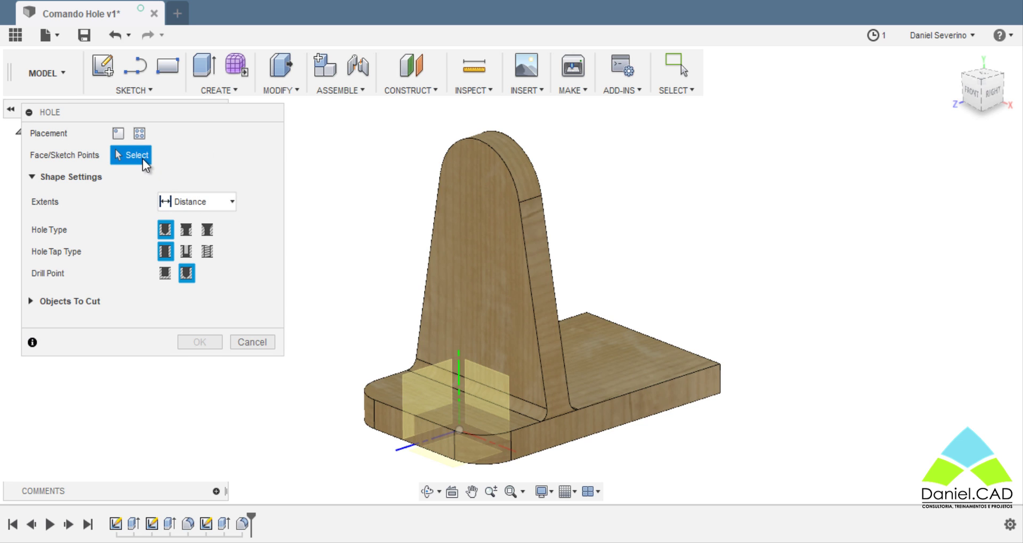
pyautogui.click(475, 185)
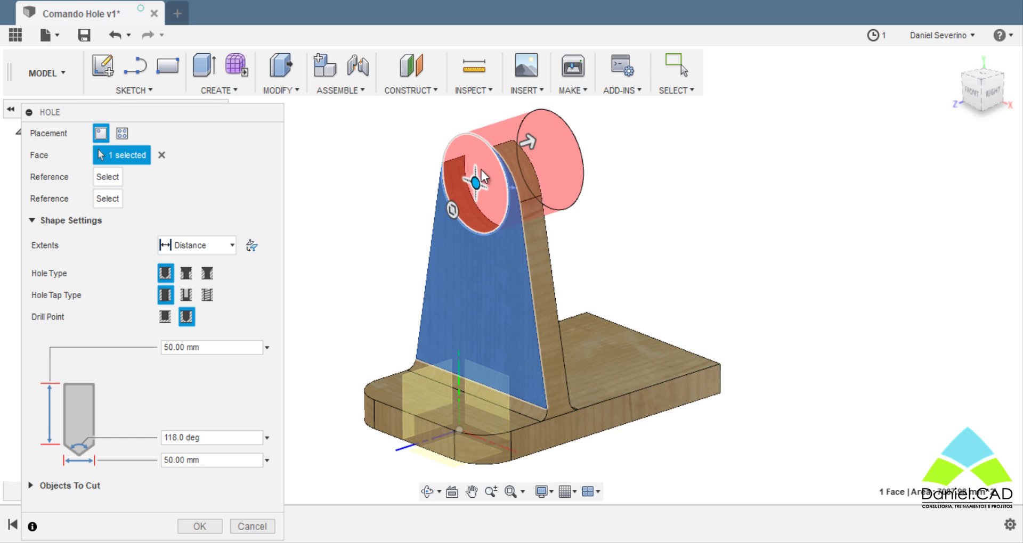
# Move the hole centre freely down the upright's front face, towards the face's slanted side edge
pyautogui.moveTo(499, 287); pyautogui.dragTo(434, 268, button='middle')
pyautogui.scroll(3, 433, 267)
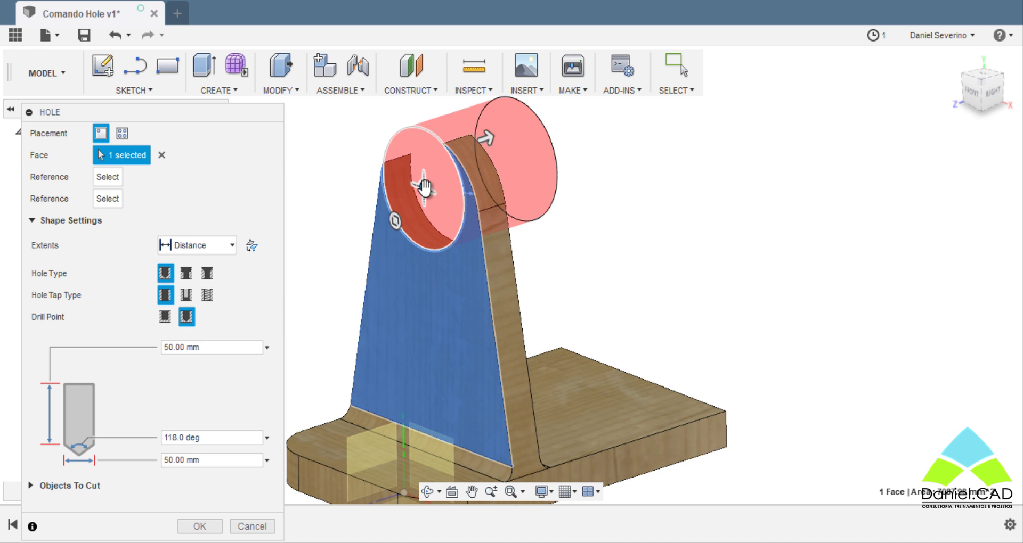
pyautogui.moveTo(421, 191); pyautogui.dragTo(430, 277)
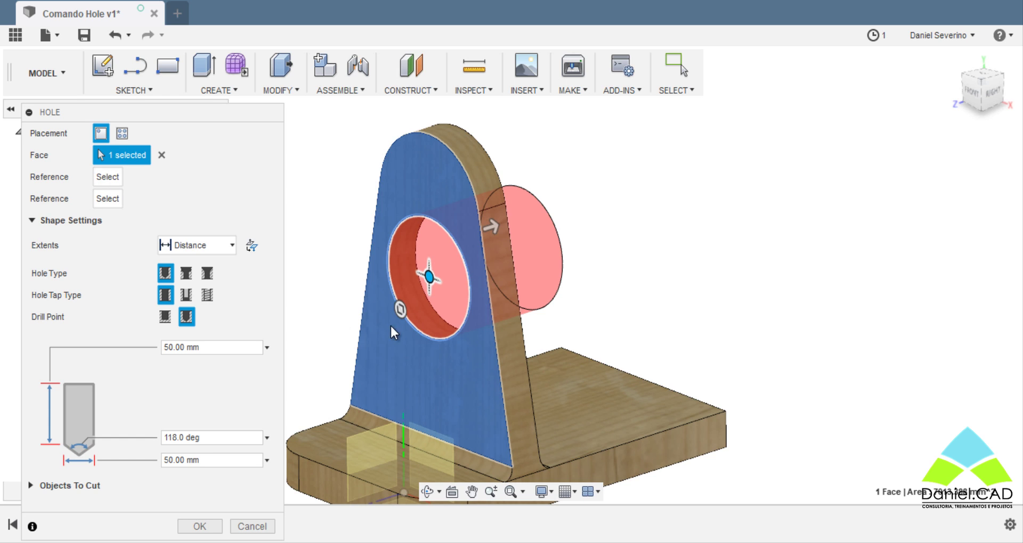
pyautogui.moveTo(429, 277); pyautogui.dragTo(464, 333)
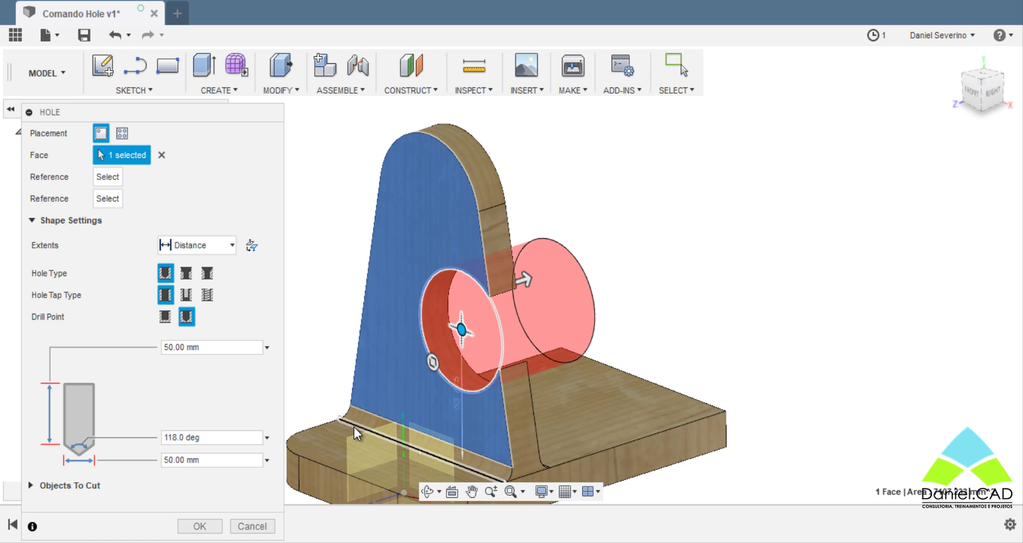
# Try locating the hole centre 50 mm from the front face's bottom edge, slide it sideways, and remove that edge reference
pyautogui.click(366, 411)
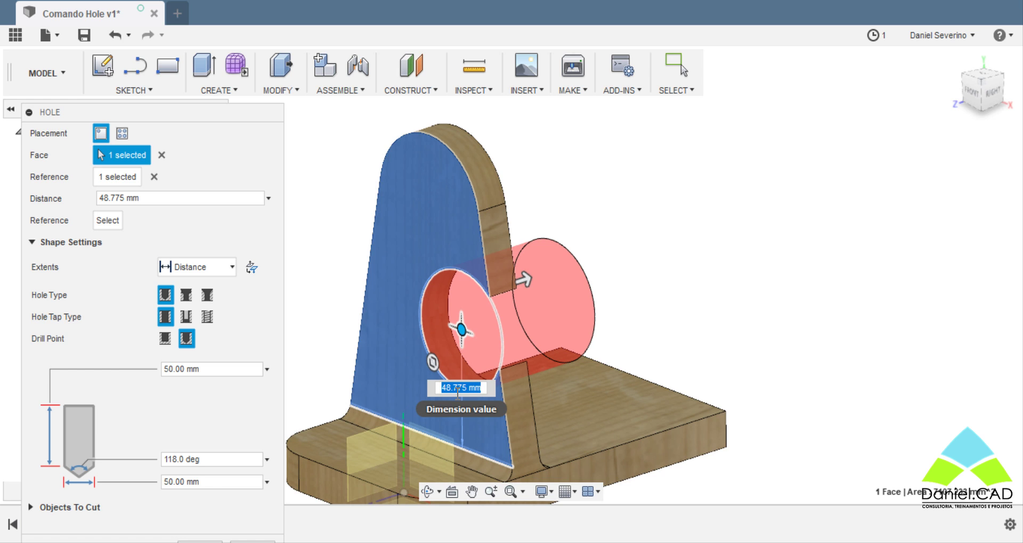
pyautogui.write('50')
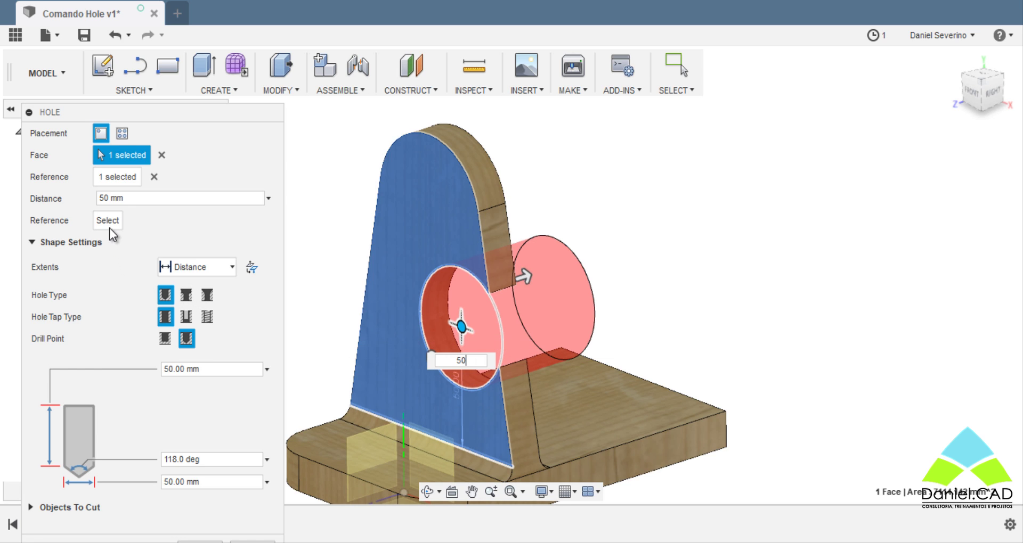
pyautogui.moveTo(298, 281); pyautogui.dragTo(310, 257, button='middle')
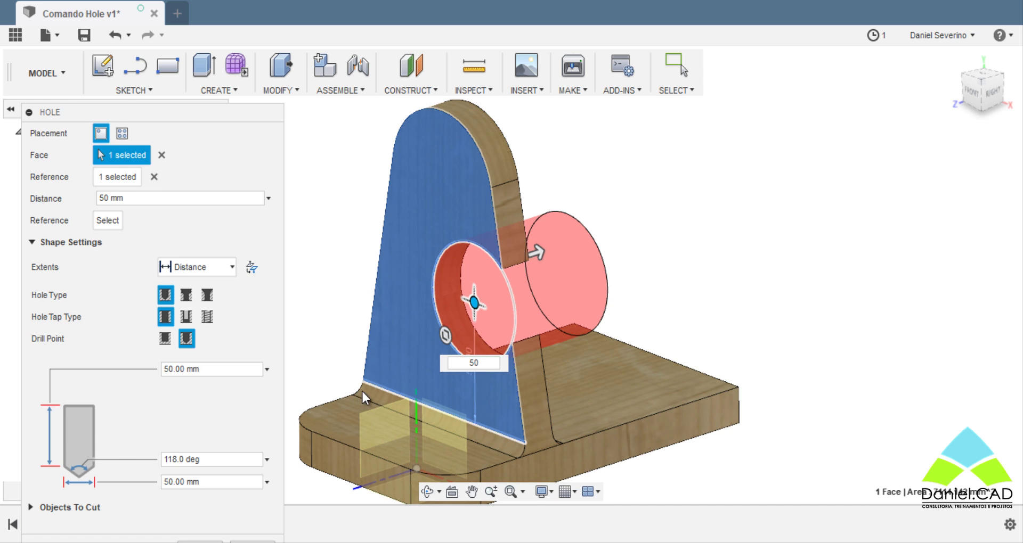
pyautogui.click(392, 434)
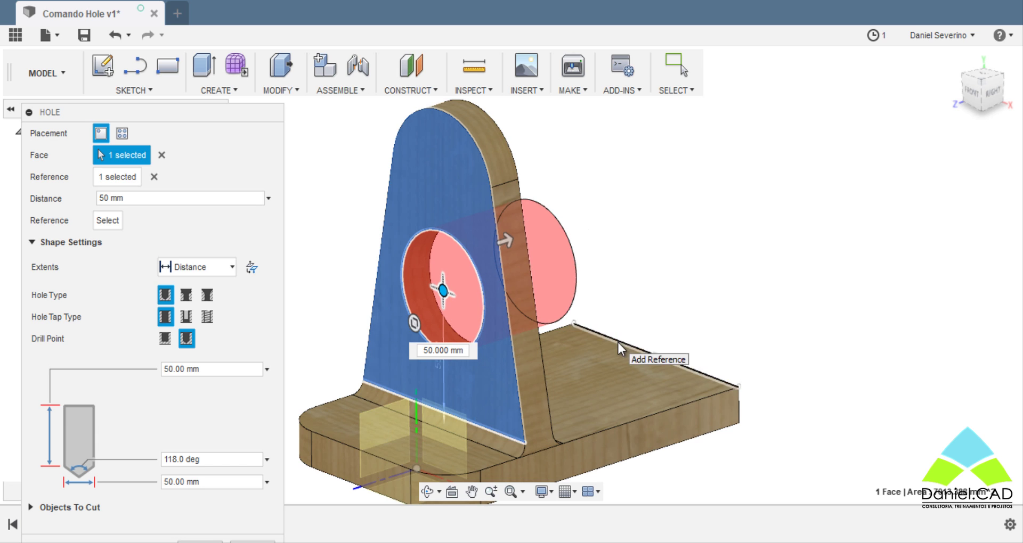
pyautogui.moveTo(394, 389); pyautogui.dragTo(418, 343, button='middle')
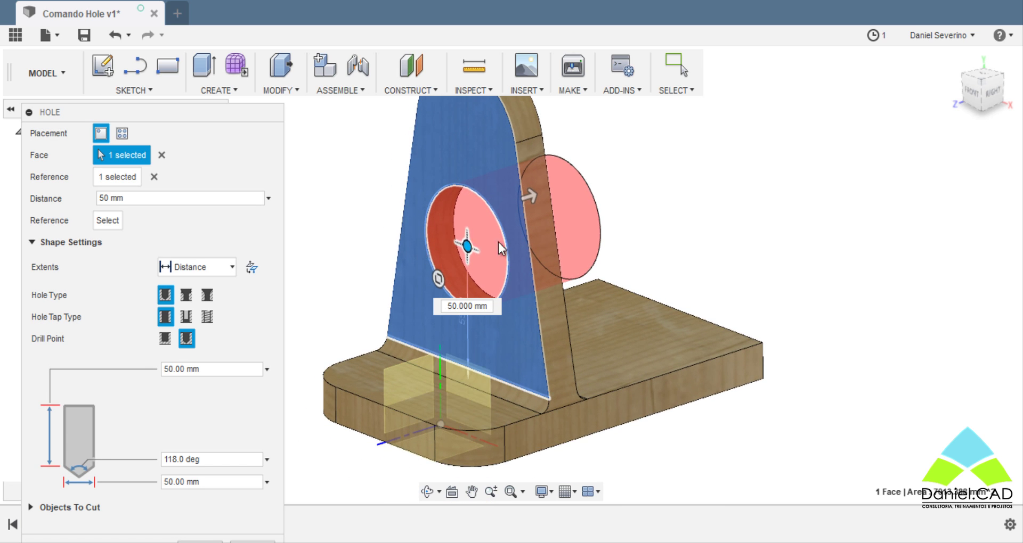
pyautogui.moveTo(654, 243); pyautogui.dragTo(637, 278, button='middle')
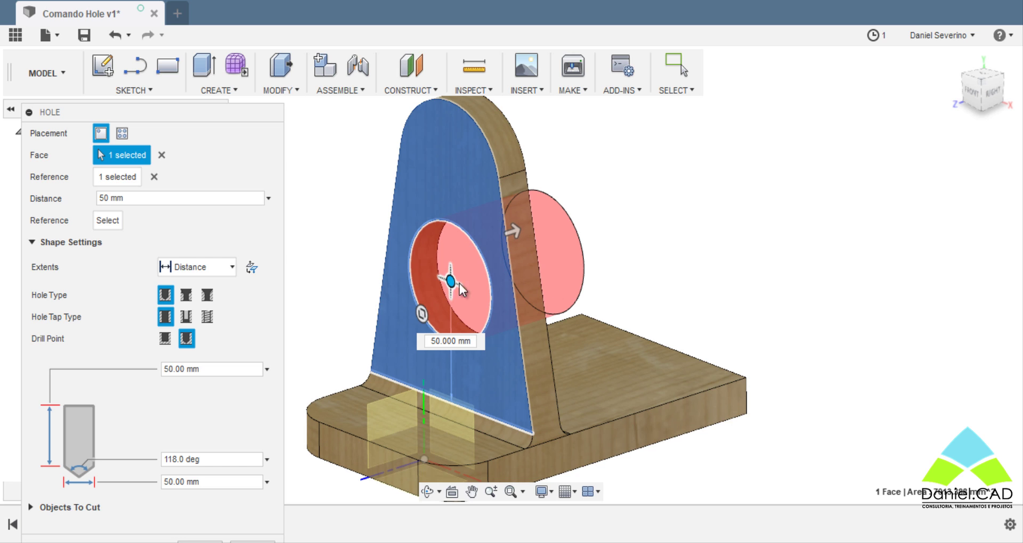
pyautogui.click(154, 177)
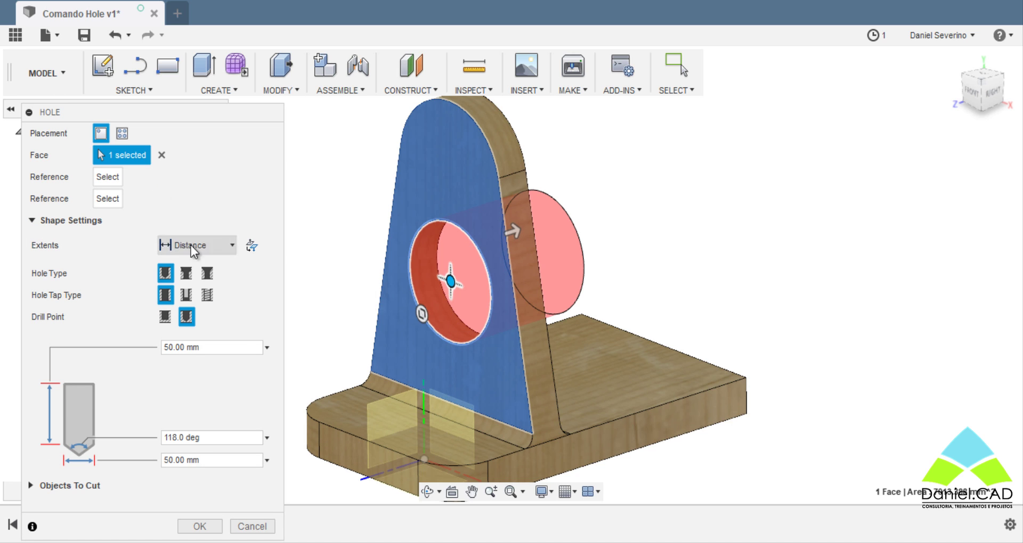
# Snap the hole centre to the centre point of the upright's rounded top
pyautogui.moveTo(452, 284)
pyautogui.mouseDown()
pyautogui.moveTo(476, 335)
pyautogui.moveTo(517, 310)
pyautogui.moveTo(485, 302)
pyautogui.moveTo(489, 281)
pyautogui.moveTo(425, 298)
pyautogui.mouseUp()
pyautogui.scroll(1, 485, 302)
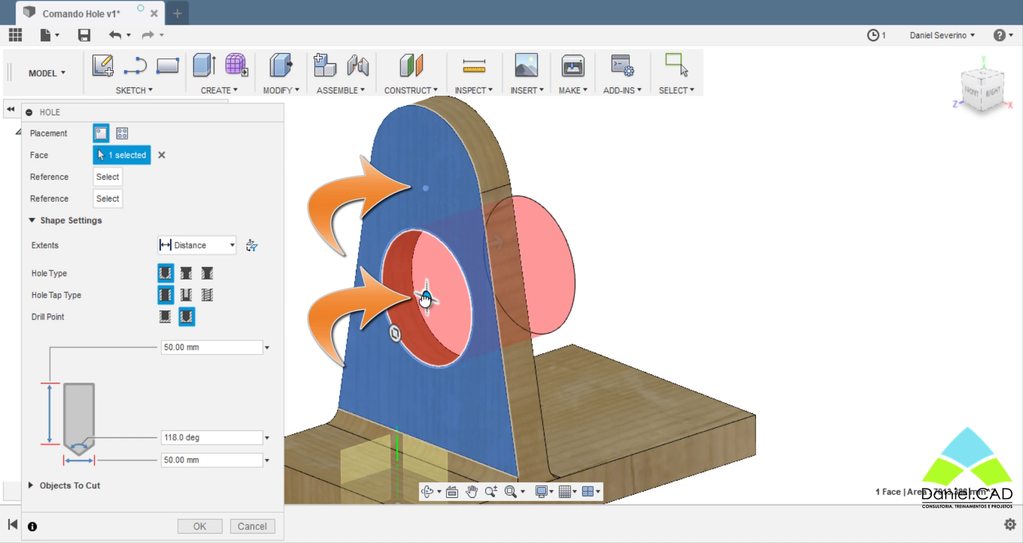
pyautogui.moveTo(425, 298); pyautogui.dragTo(424, 186)
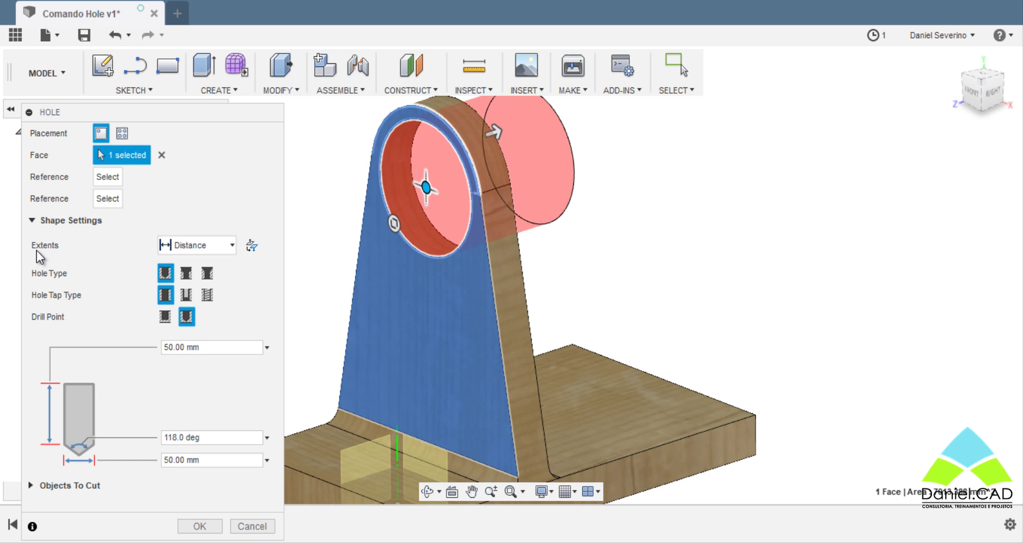
# Set the hole's extent to To and end it at the back face of the upright
pyautogui.click(187, 247)
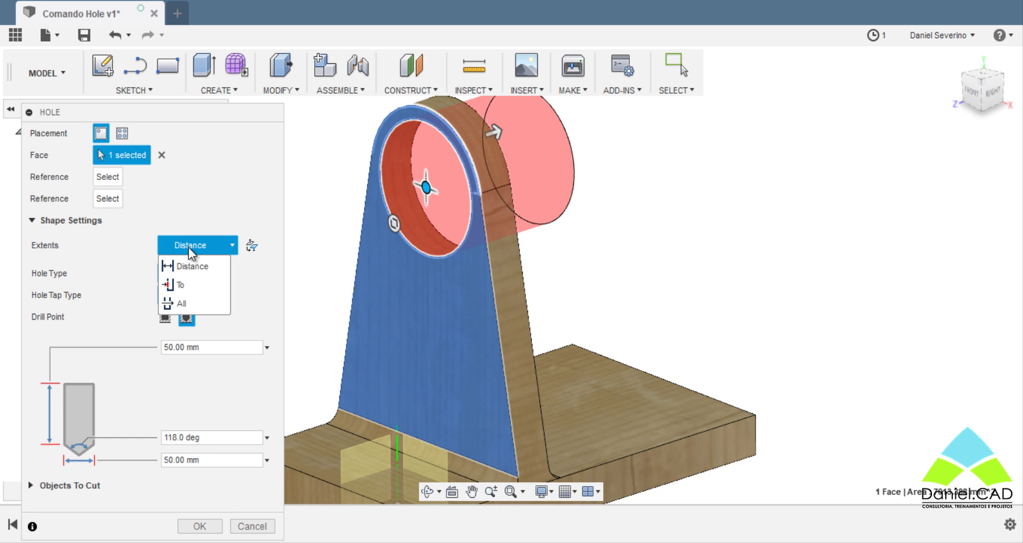
pyautogui.click(203, 285)
pyautogui.keyDown('shift'); pyautogui.moveTo(377, 321); pyautogui.dragTo(479, 303, button='middle'); pyautogui.keyUp('shift')
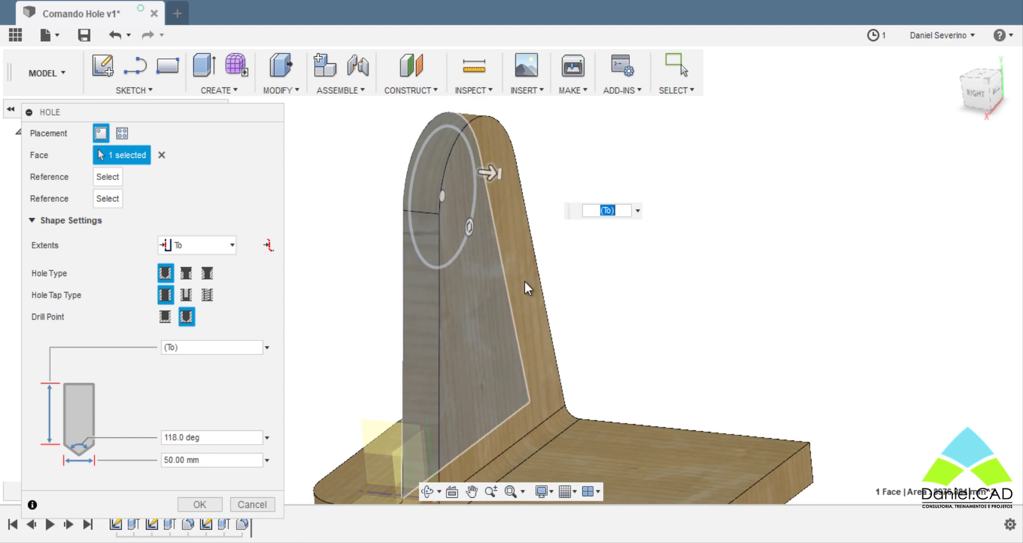
pyautogui.click(514, 267)
pyautogui.keyDown('shift'); pyautogui.moveTo(583, 299); pyautogui.dragTo(582, 262, button='middle'); pyautogui.keyUp('shift')
pyautogui.keyDown('shift'); pyautogui.moveTo(563, 272); pyautogui.dragTo(610, 312, button='middle'); pyautogui.keyUp('shift')
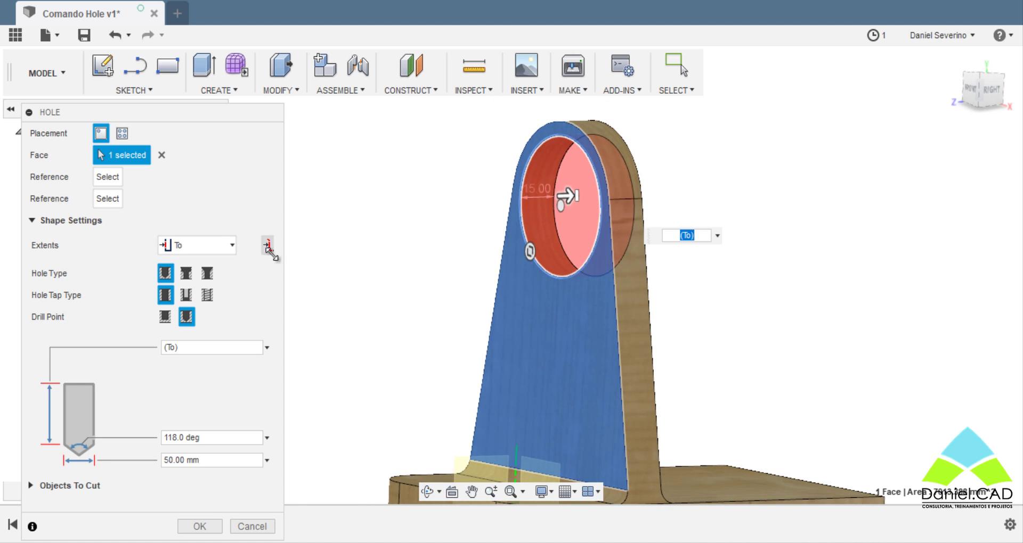
# Examine the hole's depth and conical drill tip relative to the upright's back face in a right side view
pyautogui.click(233, 245)
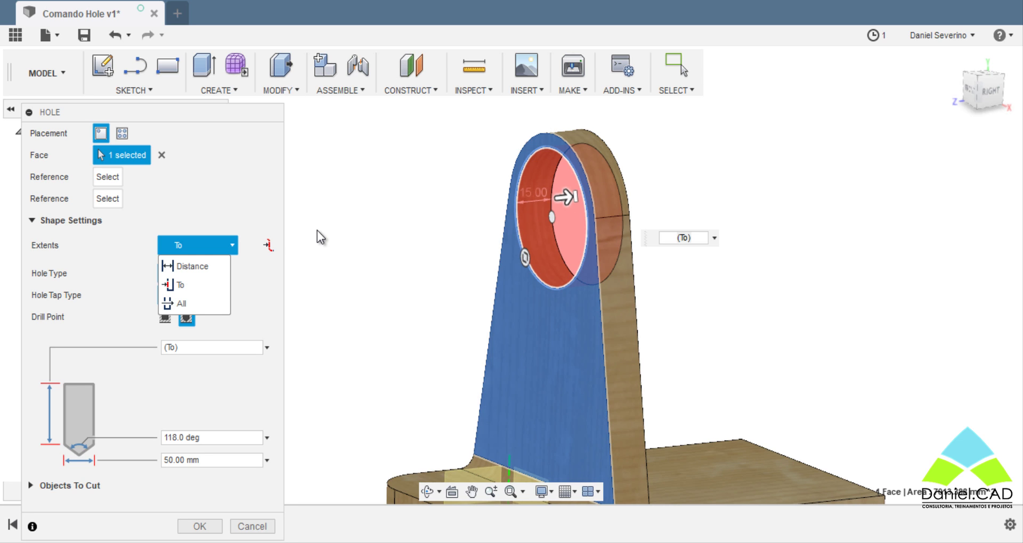
pyautogui.click(297, 252)
pyautogui.click(991, 92)
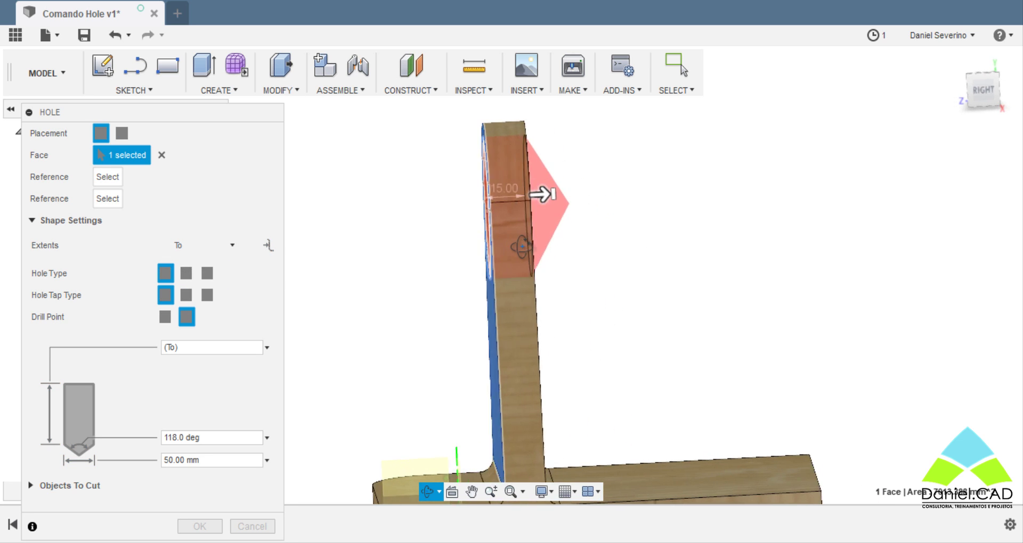
pyautogui.click(986, 89)
pyautogui.scroll(2, 519, 169)
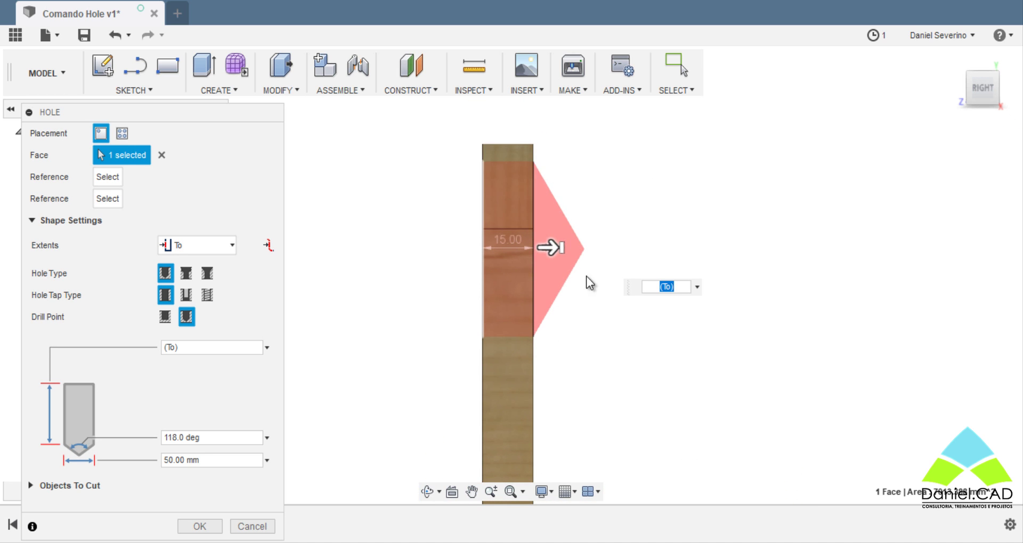
pyautogui.keyDown('shift'); pyautogui.moveTo(555, 314); pyautogui.dragTo(503, 285, button='middle'); pyautogui.keyUp('shift')
pyautogui.keyDown('shift'); pyautogui.moveTo(650, 329); pyautogui.dragTo(584, 252, button='middle'); pyautogui.keyUp('shift')
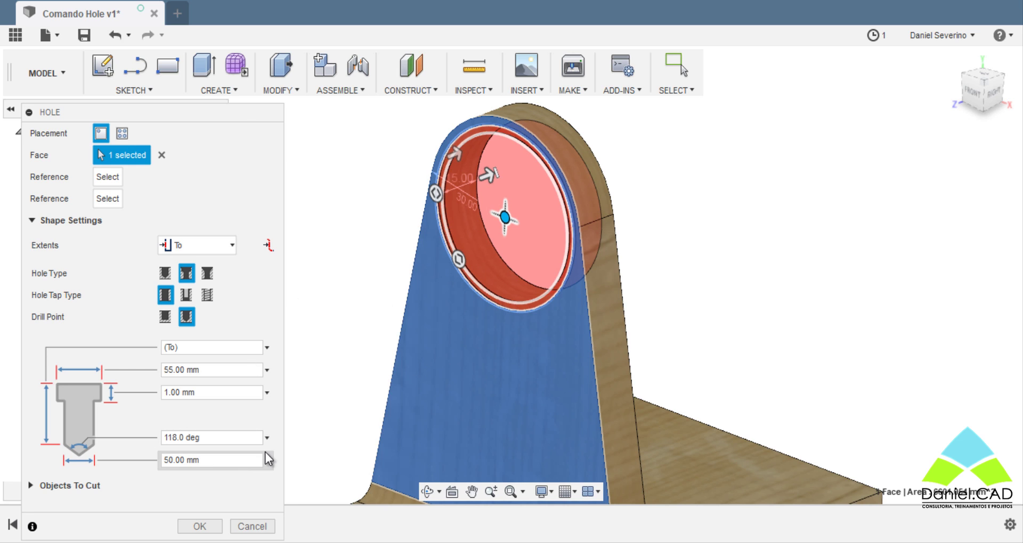
# Try the countersink hole type and the flat drill point, restoring the simple type and the angled point
pyautogui.click(207, 273)
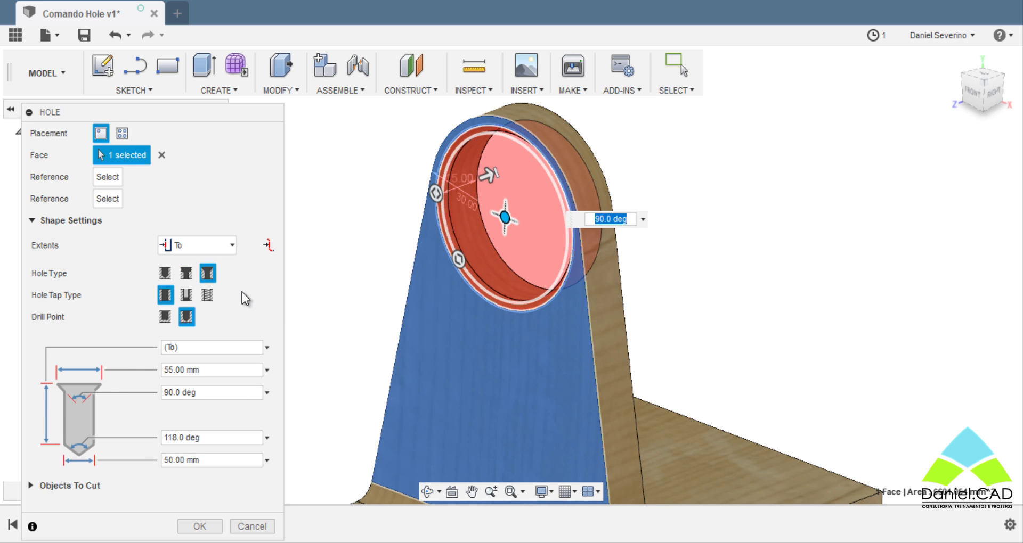
pyautogui.click(169, 276)
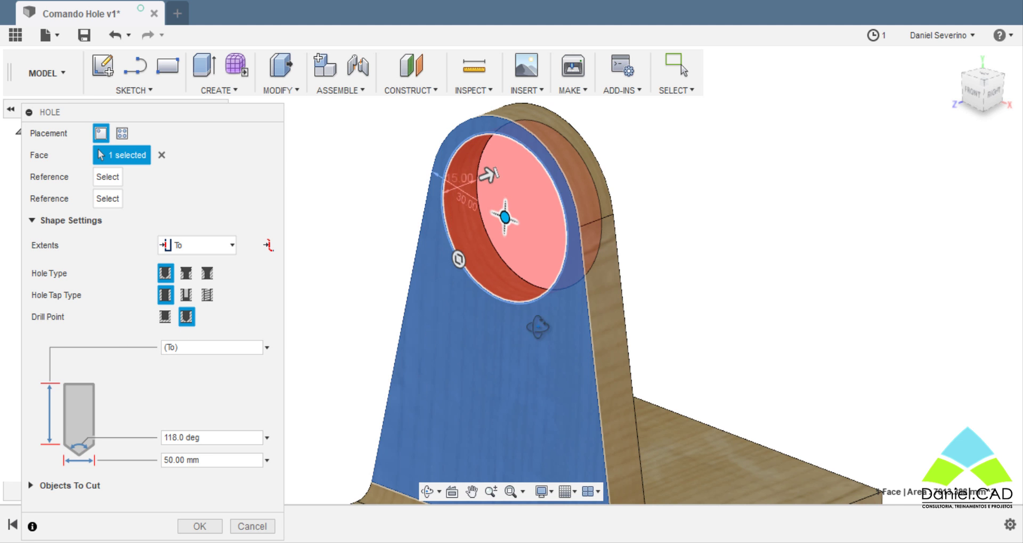
pyautogui.keyDown('shift'); pyautogui.moveTo(539, 327); pyautogui.dragTo(546, 358, button='middle'); pyautogui.keyUp('shift')
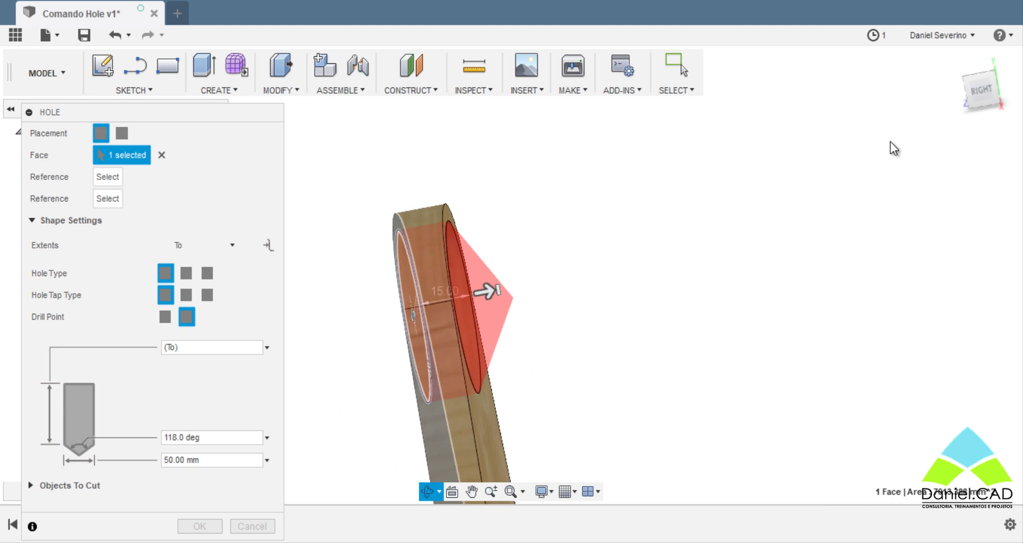
pyautogui.click(978, 92)
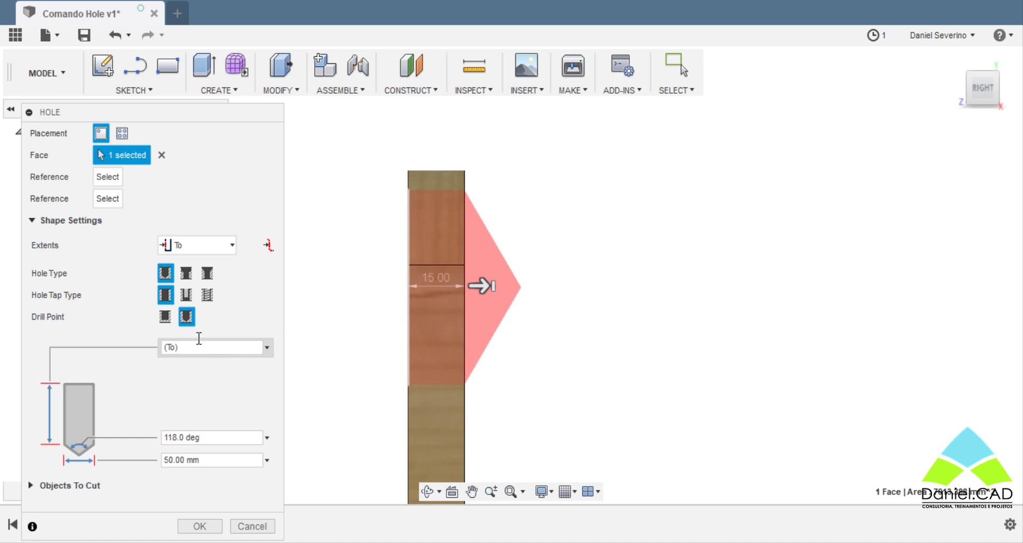
pyautogui.click(166, 318)
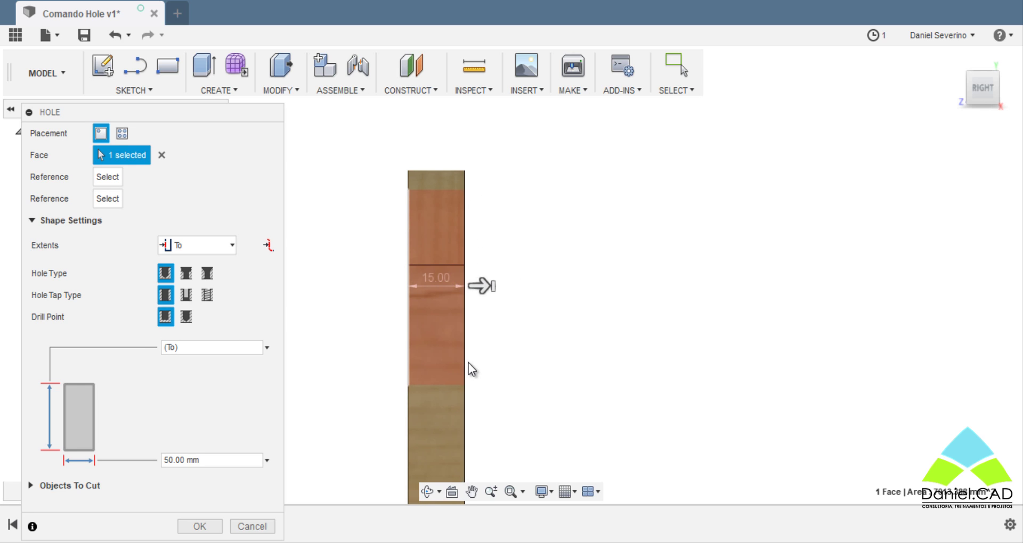
pyautogui.click(188, 319)
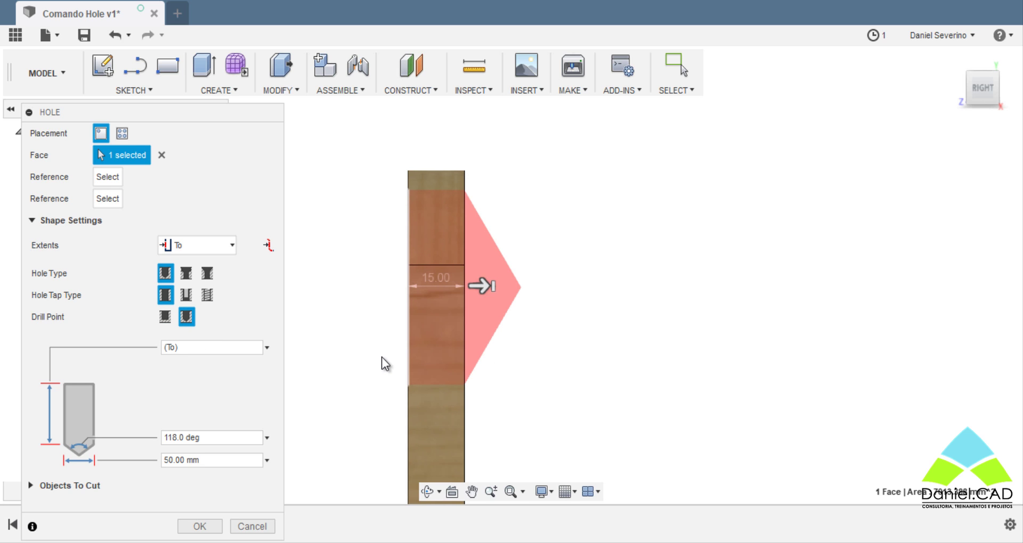
pyautogui.keyDown('shift'); pyautogui.moveTo(382, 357); pyautogui.dragTo(503, 314, button='middle'); pyautogui.keyUp('shift')
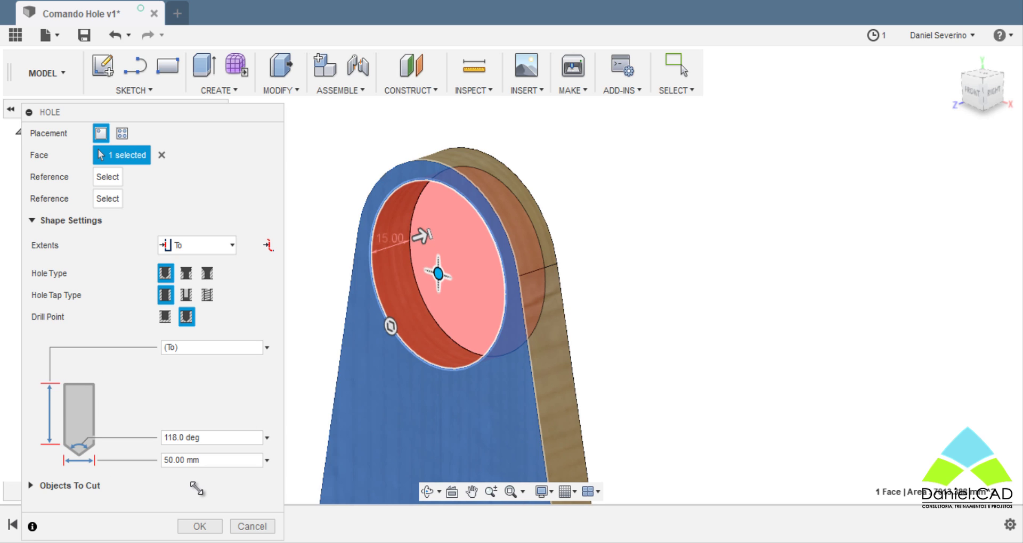
# Set the hole's diameter to 20 mm
pyautogui.moveTo(201, 461); pyautogui.dragTo(152, 461)
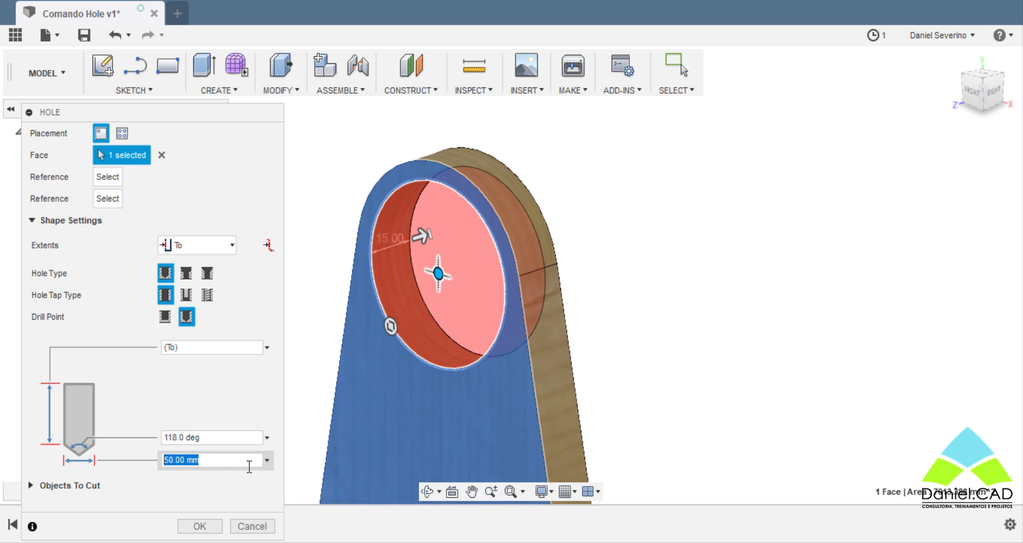
pyautogui.write('20')
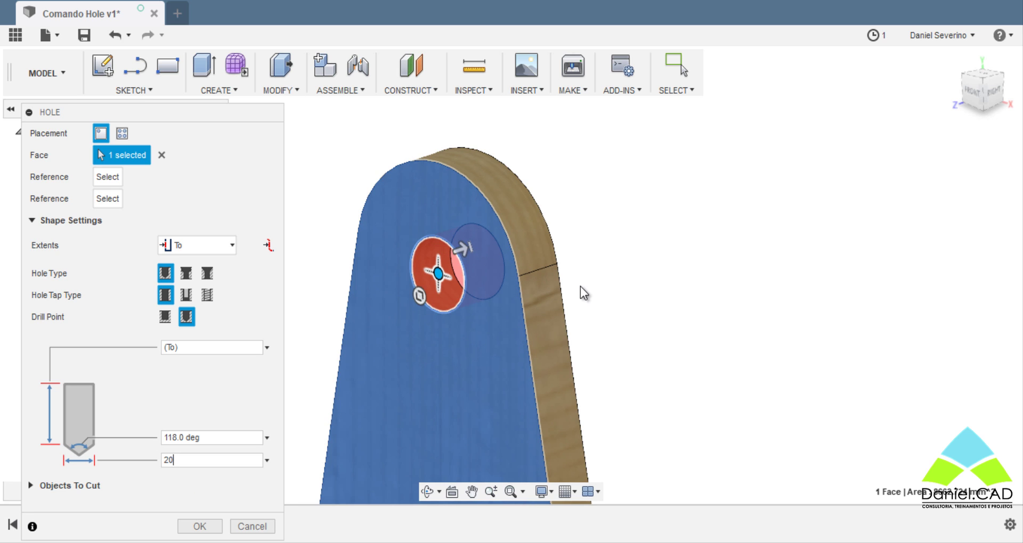
pyautogui.moveTo(581, 290)
pyautogui.keyDown('shift'); pyautogui.mouseDown(button='middle')
pyautogui.moveTo(606, 334)
pyautogui.moveTo(450, 290)
pyautogui.moveTo(455, 299)
pyautogui.moveTo(370, 229)
pyautogui.moveTo(427, 287)
pyautogui.moveTo(458, 288)
pyautogui.moveTo(469, 253)
pyautogui.moveTo(475, 311)
pyautogui.moveTo(521, 293)
pyautogui.moveTo(512, 297)
pyautogui.mouseUp(button='middle'); pyautogui.keyUp('shift')
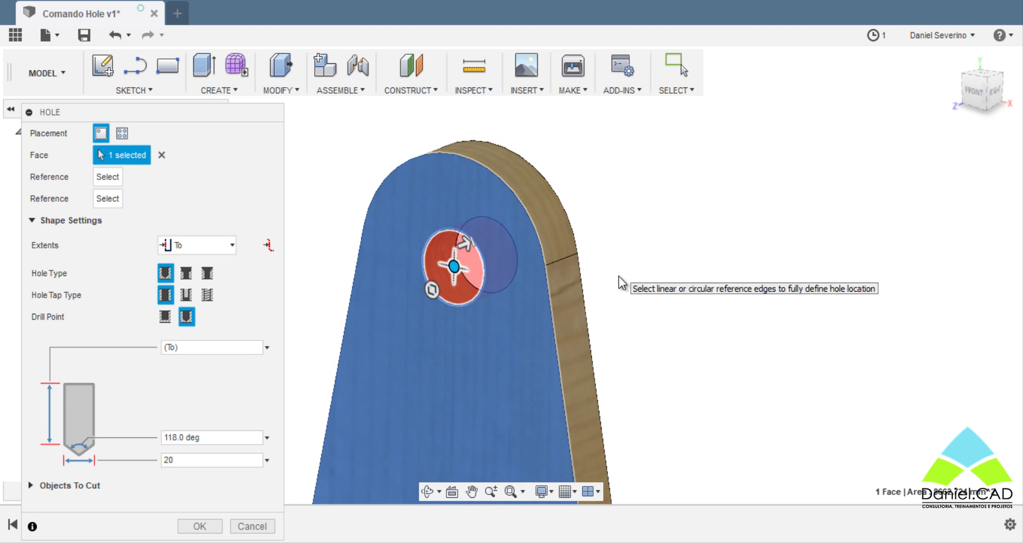
pyautogui.scroll(2, 617, 269)
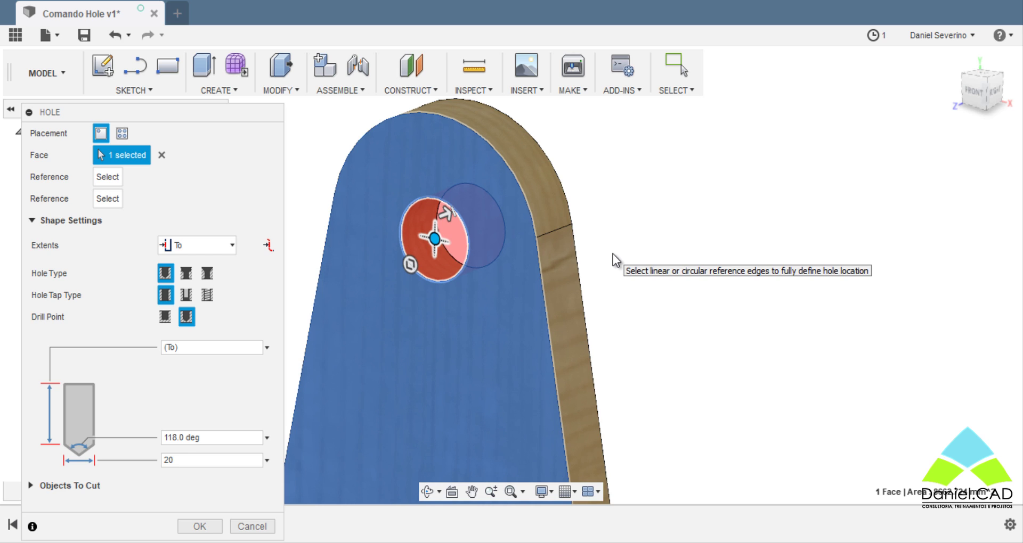
# Switch the hole to the counterbore type with a 30 mm counterbore diameter and a 10 mm counterbore depth
pyautogui.click(186, 275)
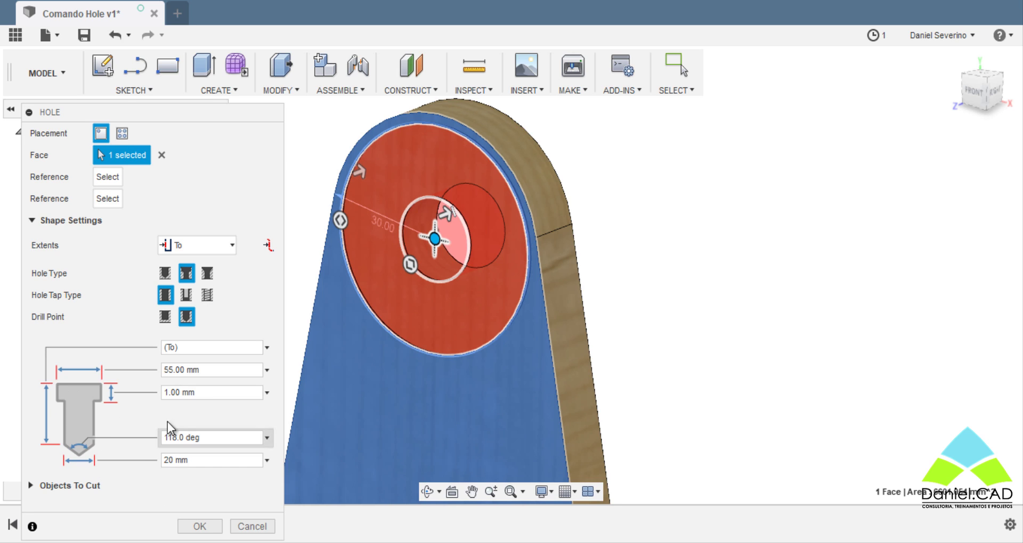
pyautogui.moveTo(213, 369); pyautogui.dragTo(145, 366)
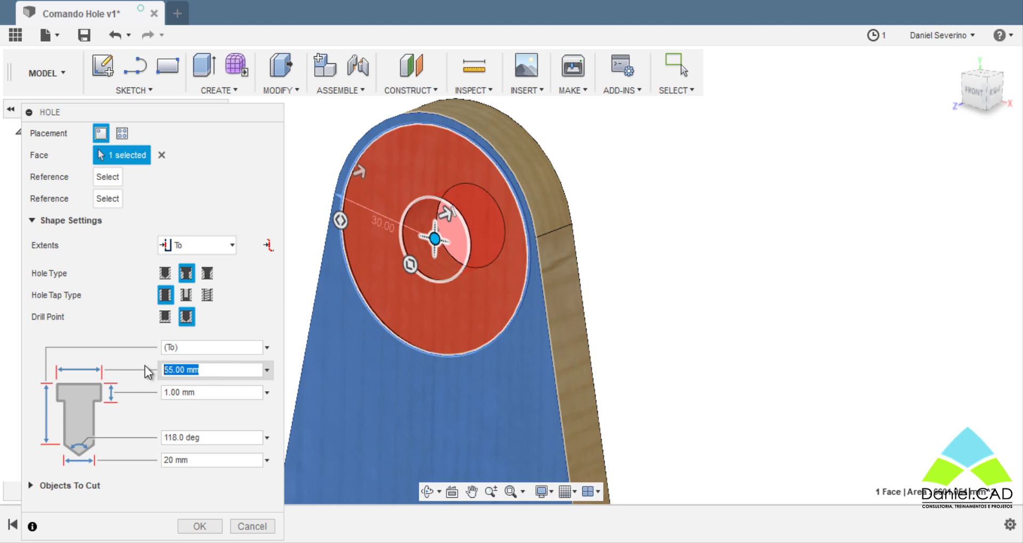
pyautogui.write('30')
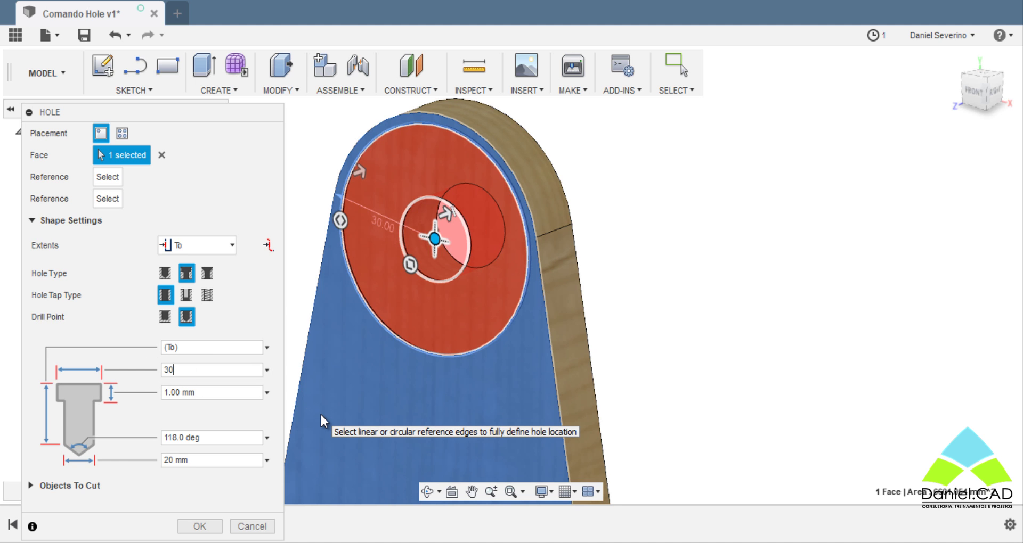
pyautogui.keyDown('shift'); pyautogui.moveTo(623, 368); pyautogui.dragTo(604, 138, button='middle'); pyautogui.keyUp('shift')
pyautogui.moveTo(708, 440); pyautogui.dragTo(723, 326, button='middle')
pyautogui.moveTo(724, 240); pyautogui.dragTo(690, 344, button='middle')
pyautogui.scroll(3, 689, 344)
pyautogui.scroll(2, 689, 345)
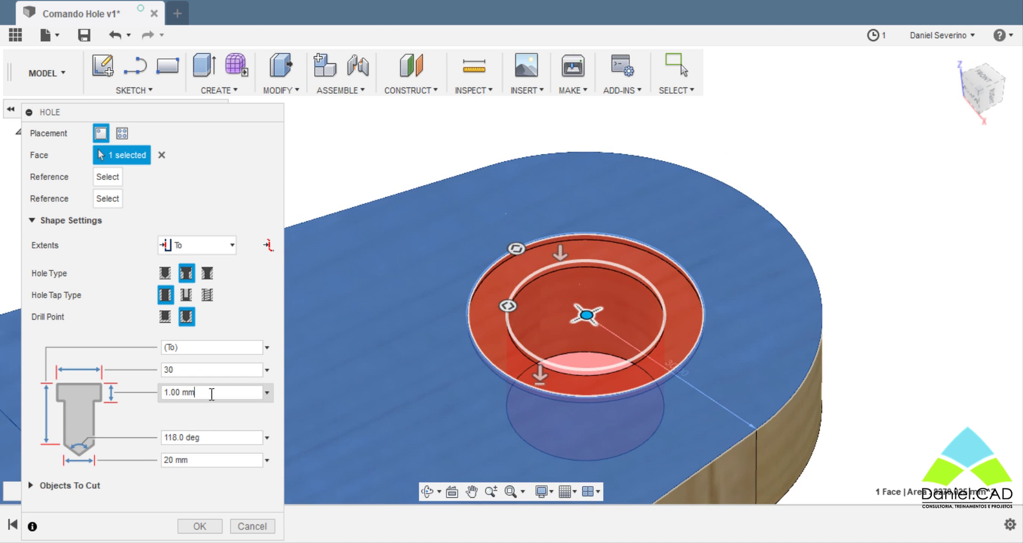
pyautogui.moveTo(182, 394); pyautogui.dragTo(151, 391)
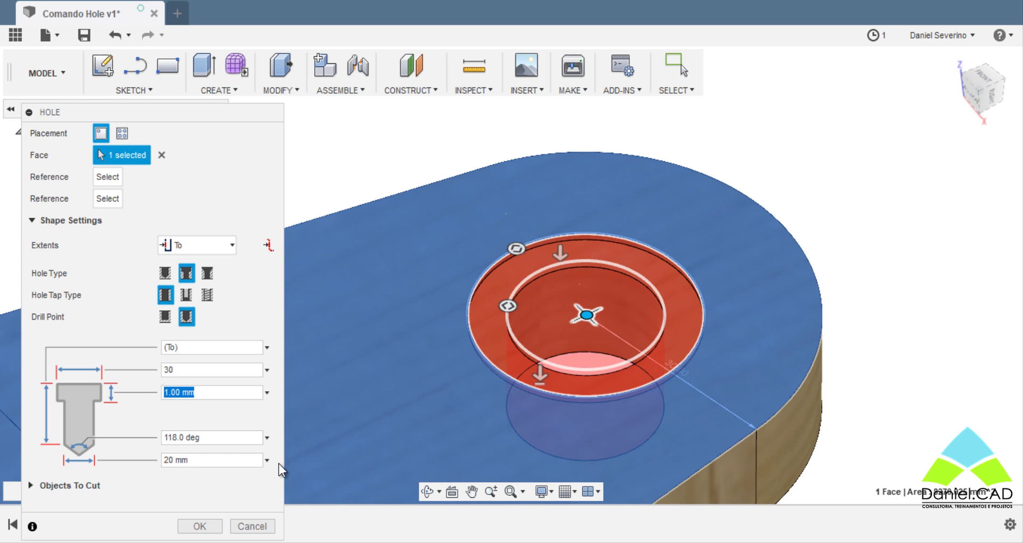
pyautogui.write('10')
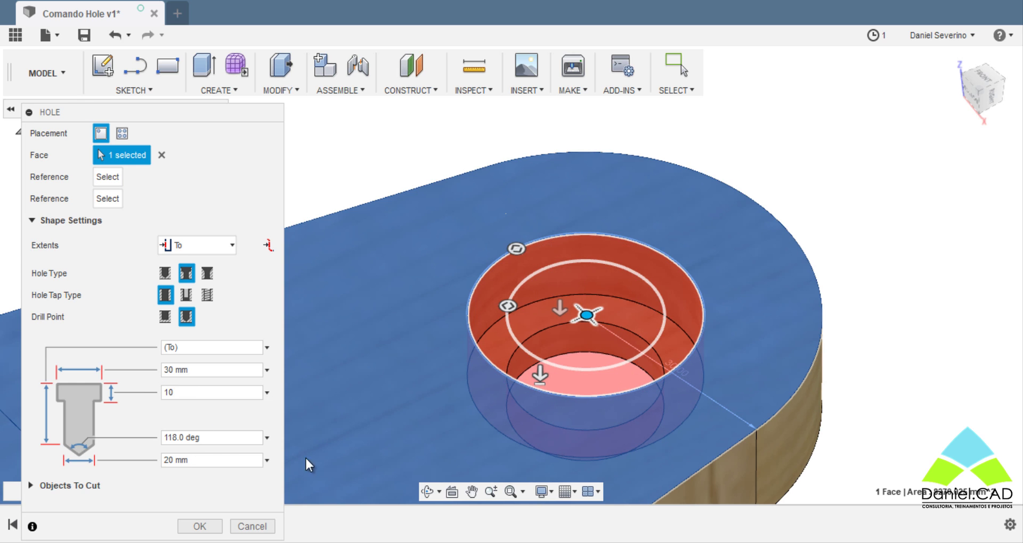
# Check the counterbore profile from the right side, switch the hole to countersink and set the countersink diameter to 30 mm
pyautogui.moveTo(555, 424); pyautogui.dragTo(532, 250, button='middle')
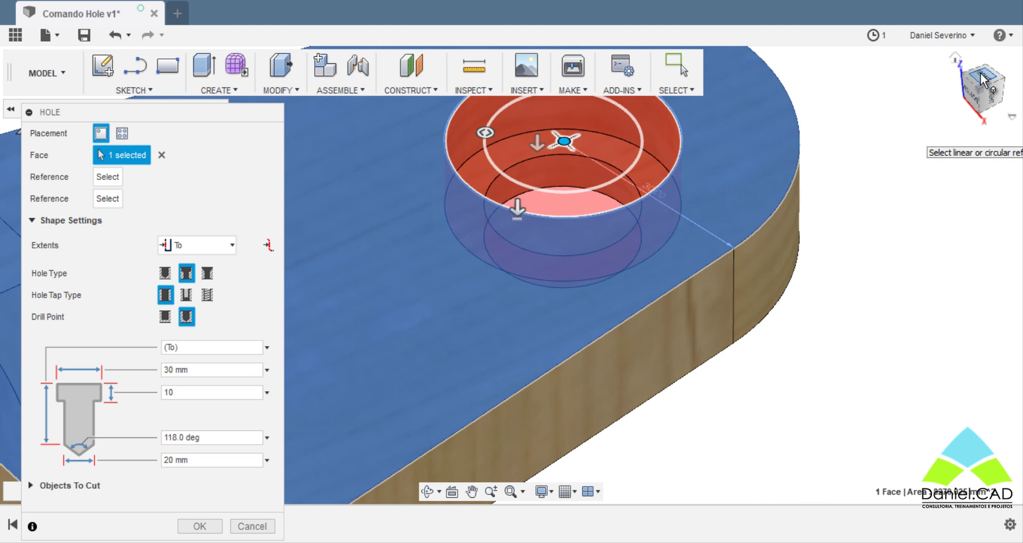
pyautogui.click(994, 96)
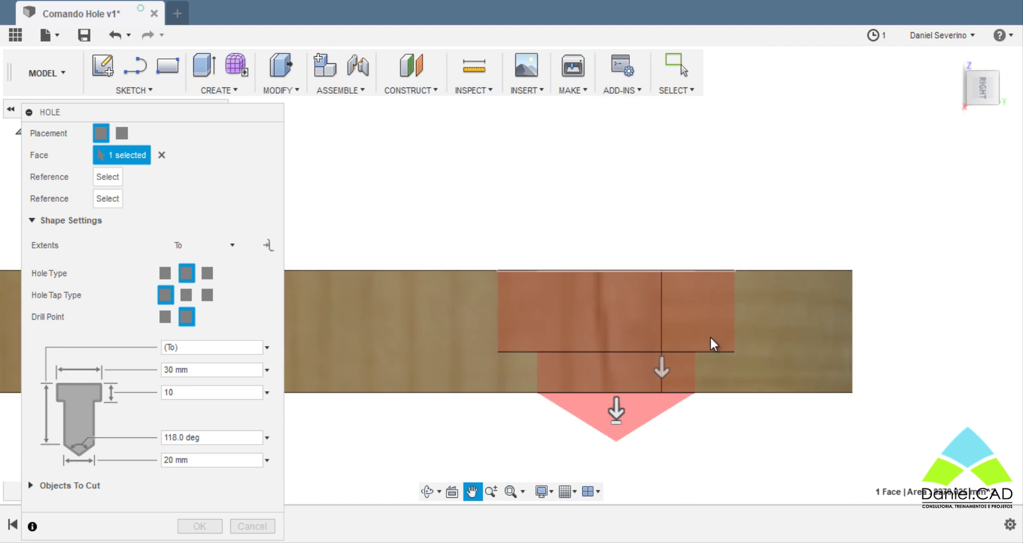
pyautogui.scroll(3, 725, 357)
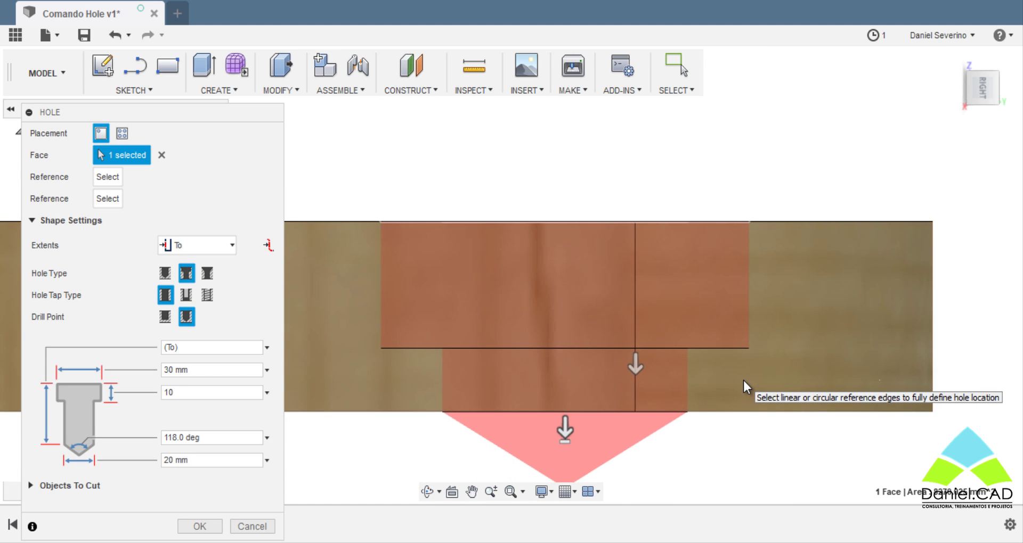
pyautogui.scroll(-3, 743, 378)
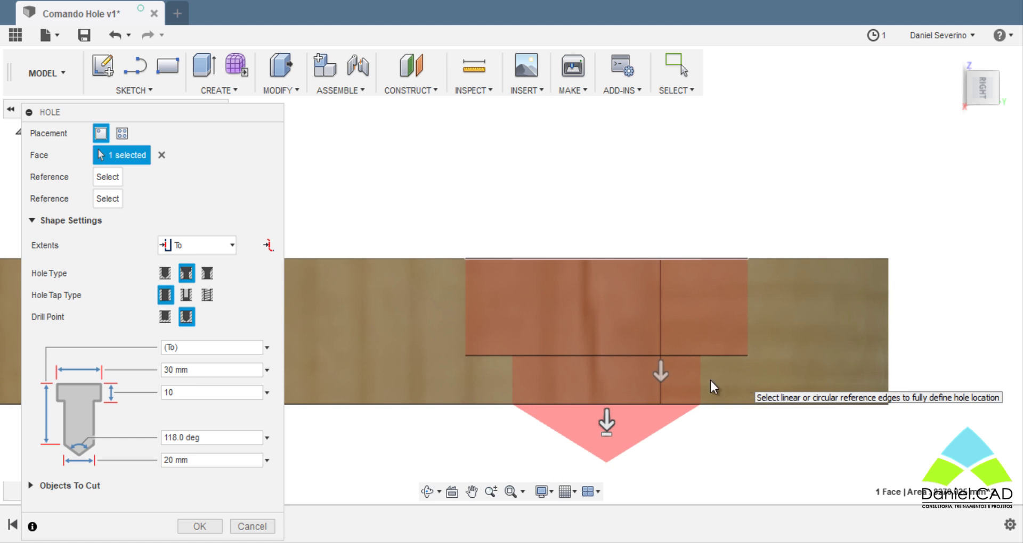
pyautogui.click(207, 274)
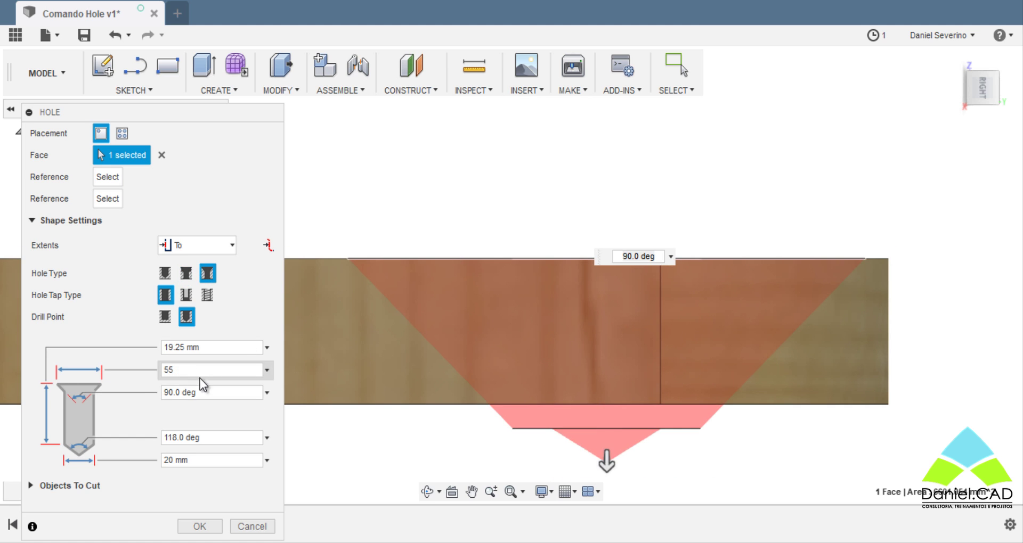
pyautogui.moveTo(196, 371); pyautogui.dragTo(159, 369)
pyautogui.write('30')
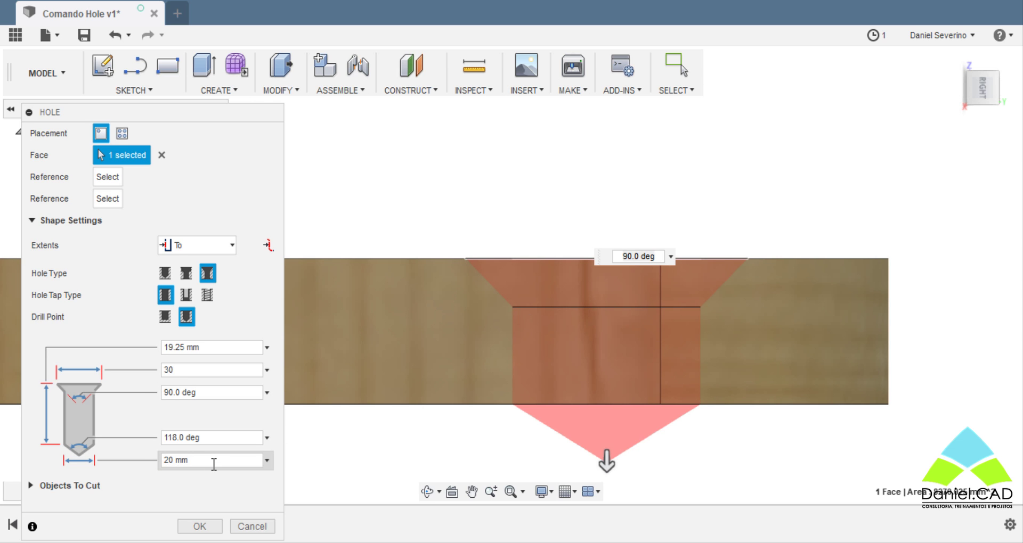
# Inspect the countersink from an angled view of the upright's face and return the hole to the simple type
pyautogui.moveTo(433, 440)
pyautogui.keyDown('shift'); pyautogui.mouseDown(button='middle')
pyautogui.moveTo(463, 452)
pyautogui.moveTo(534, 358)
pyautogui.moveTo(511, 371)
pyautogui.mouseUp(button='middle'); pyautogui.keyUp('shift')
pyautogui.moveTo(511, 370); pyautogui.dragTo(419, 449, button='middle')
pyautogui.moveTo(539, 281); pyautogui.dragTo(510, 291, button='middle')
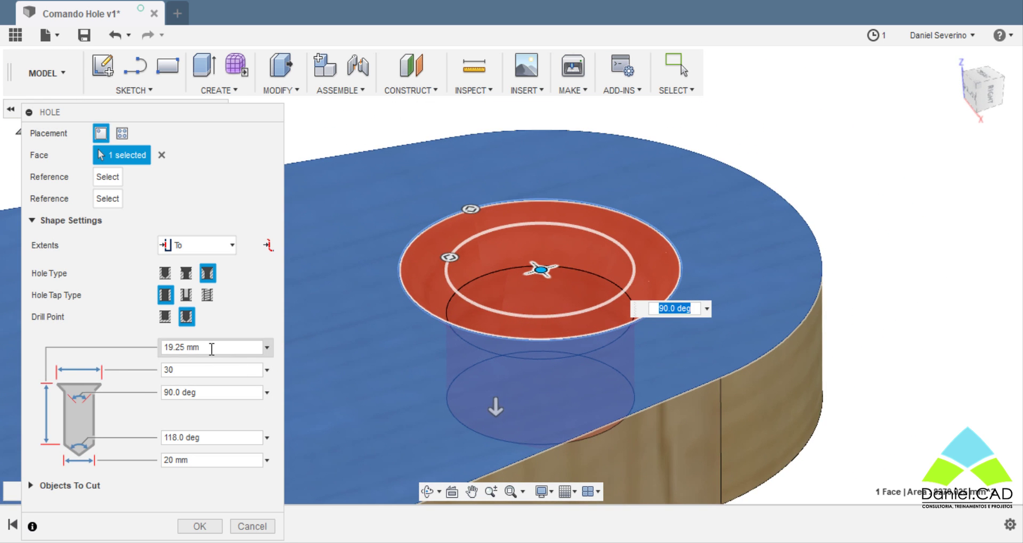
pyautogui.click(165, 273)
pyautogui.moveTo(589, 428); pyautogui.dragTo(597, 433, button='middle')
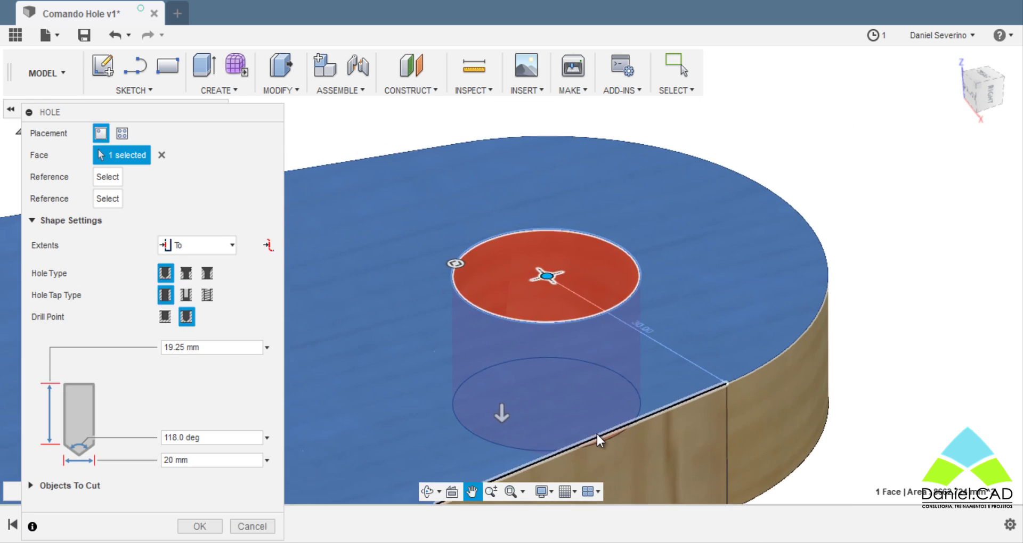
# Make it a clearance hole, keeping the Ansi Metric M Profile standard and choosing Hex Head Bolt as the fastener type
pyautogui.click(186, 295)
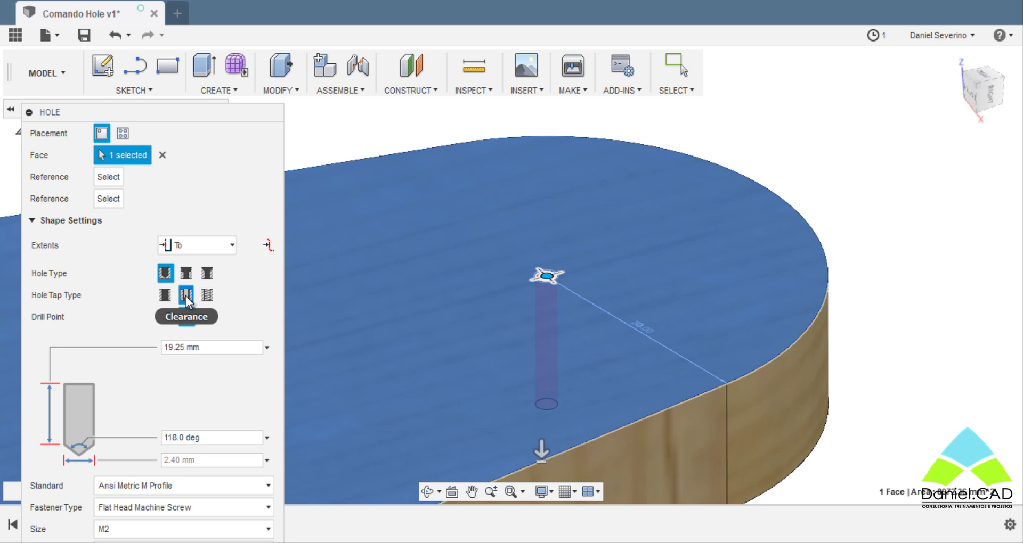
pyautogui.moveTo(219, 113); pyautogui.dragTo(220, 11)
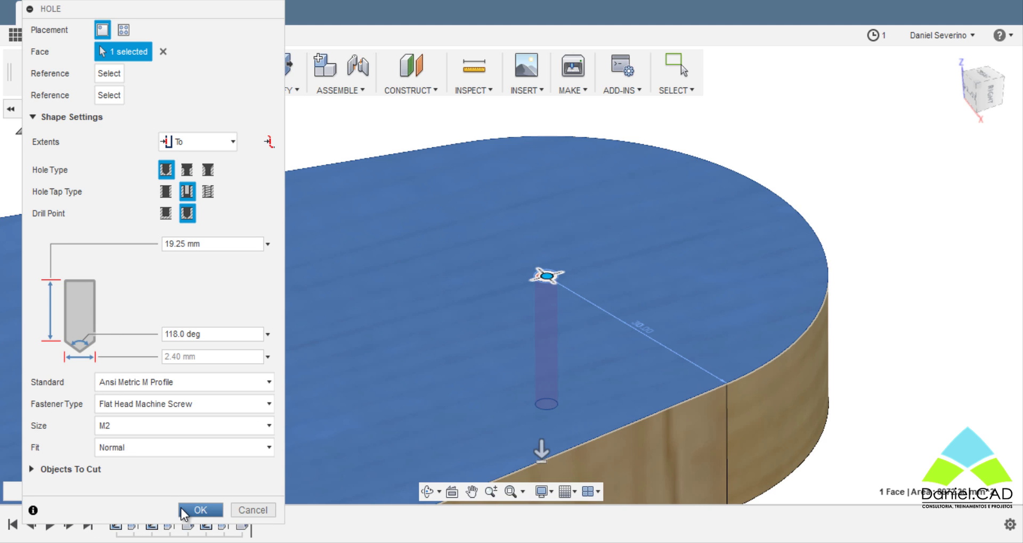
pyautogui.click(146, 383)
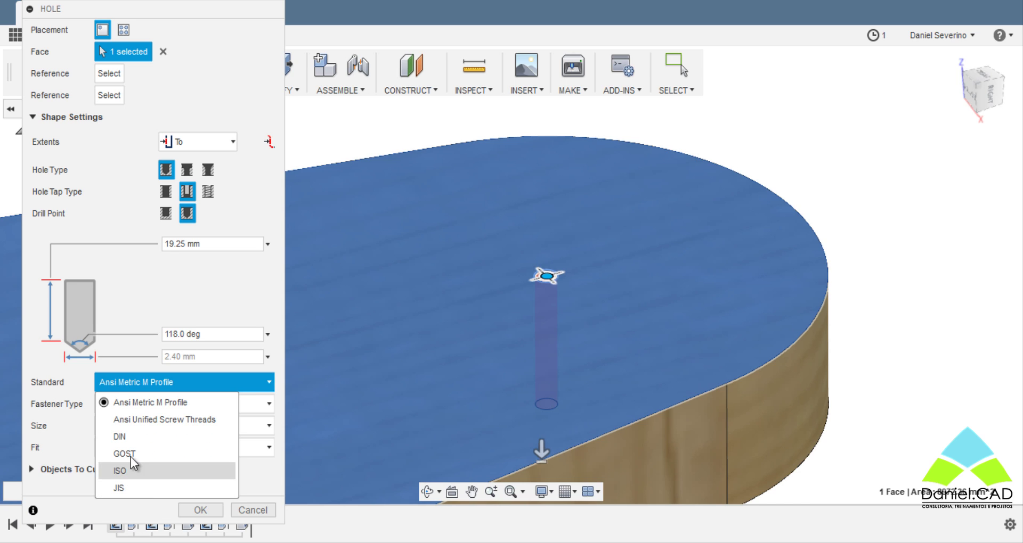
pyautogui.click(154, 404)
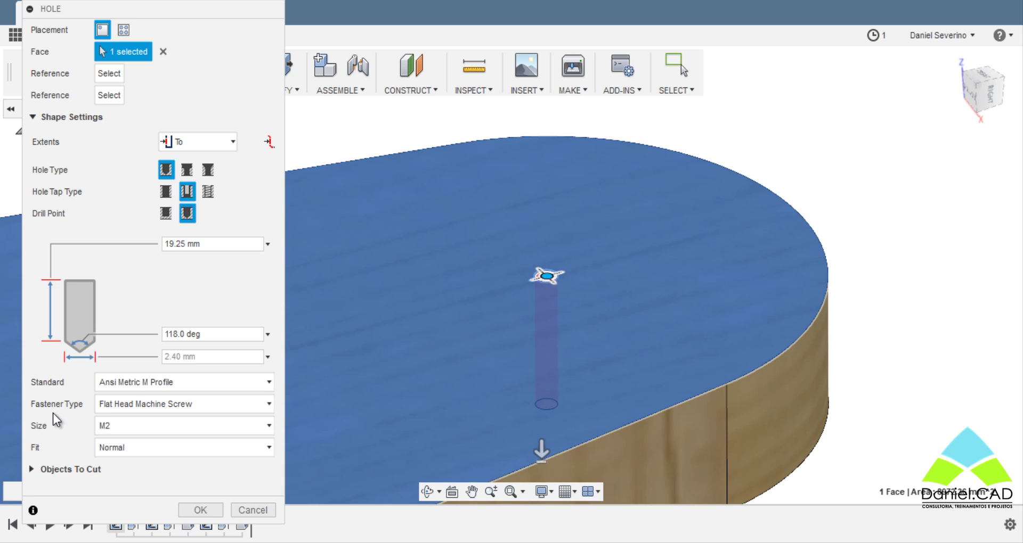
pyautogui.click(162, 404)
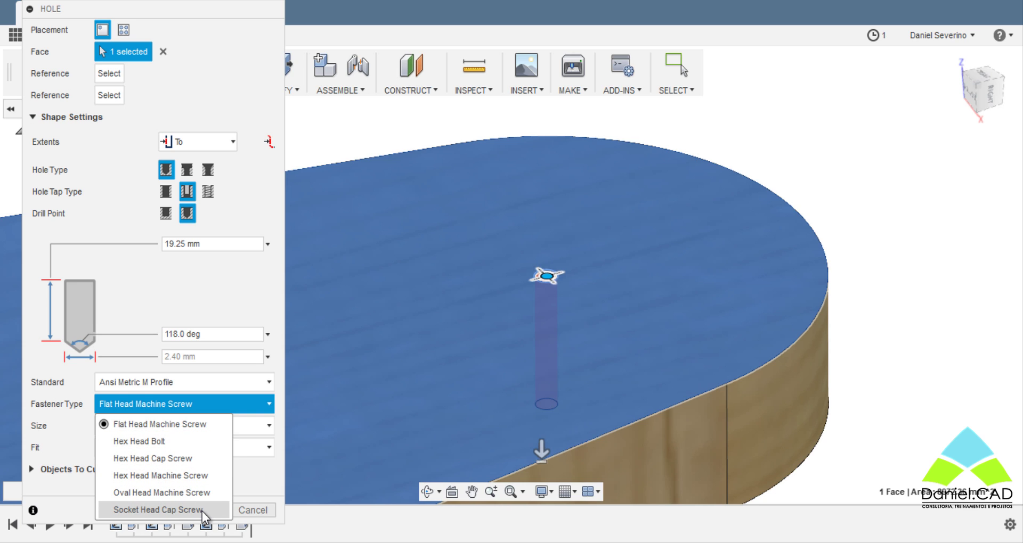
pyautogui.click(185, 441)
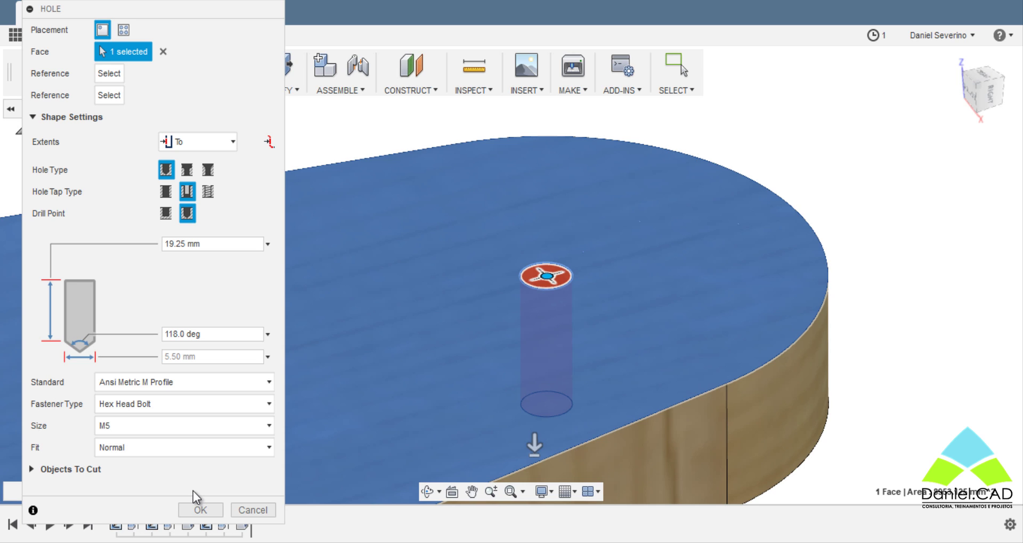
# Set the fastener size to M30, keep the Normal fit and create the clearance hole
pyautogui.click(220, 427)
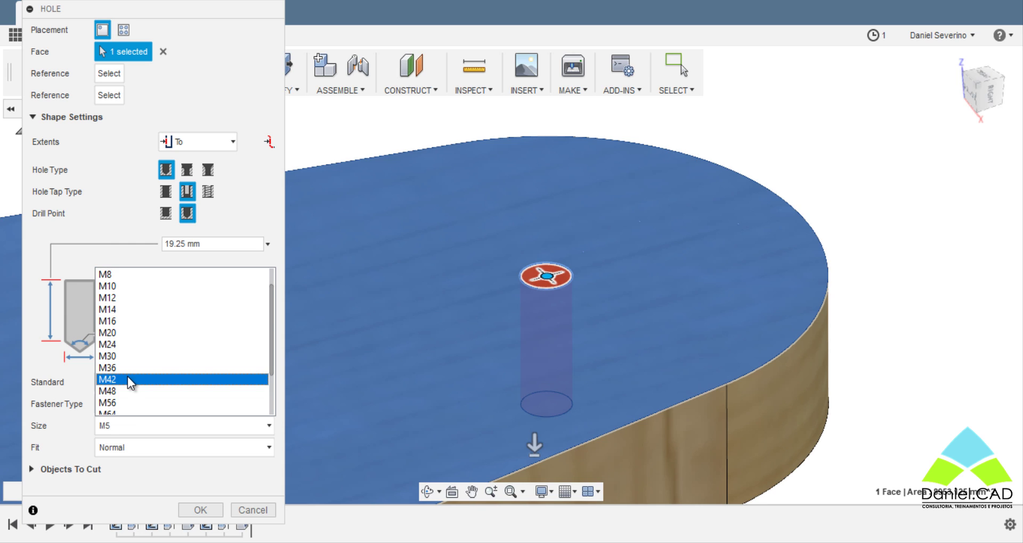
pyautogui.scroll(1, 127, 376)
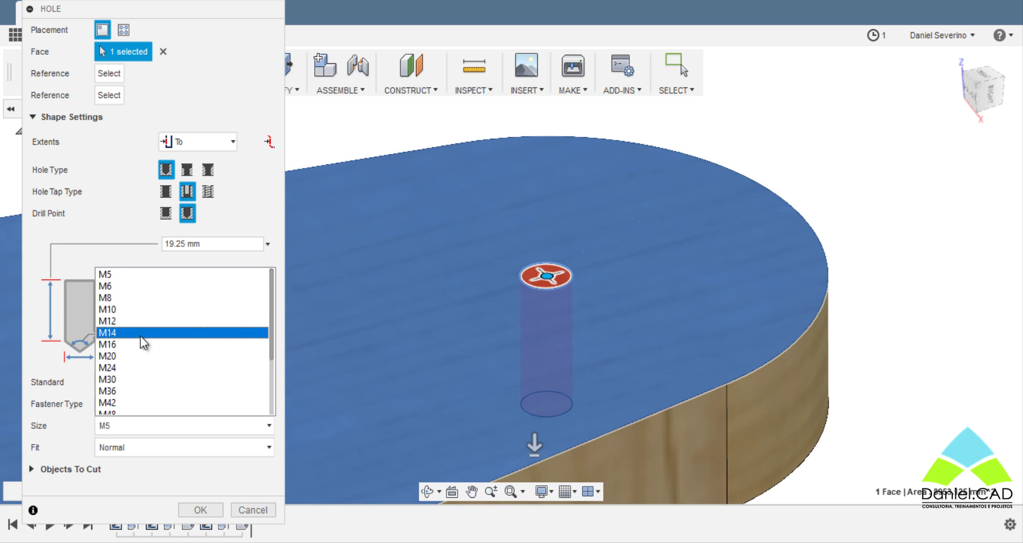
pyautogui.click(116, 382)
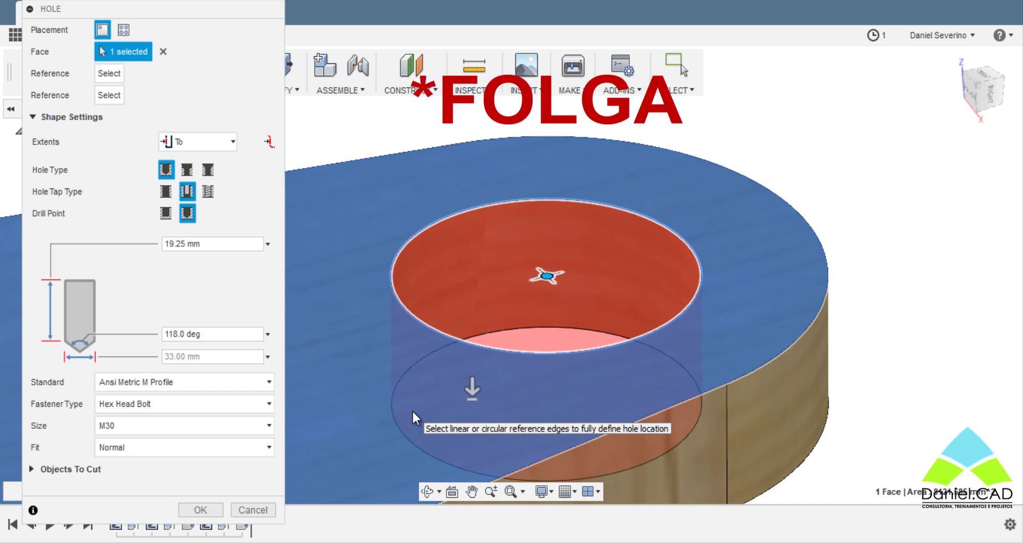
pyautogui.click(259, 447)
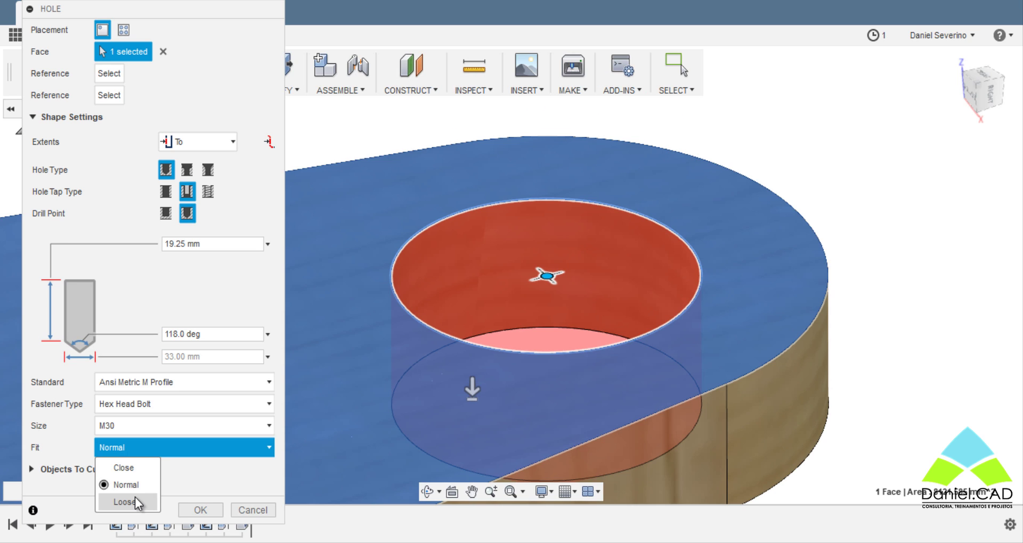
pyautogui.click(151, 485)
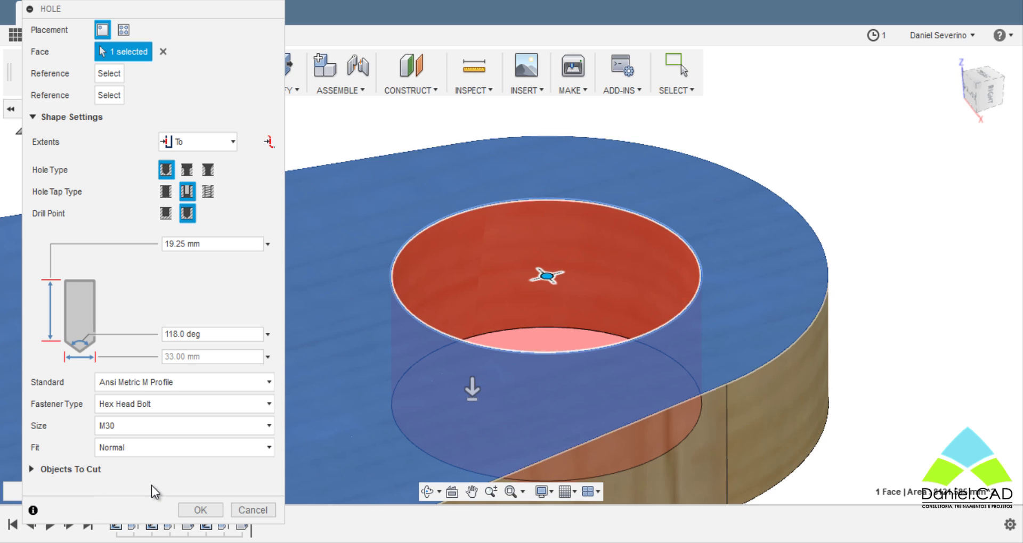
pyautogui.click(201, 511)
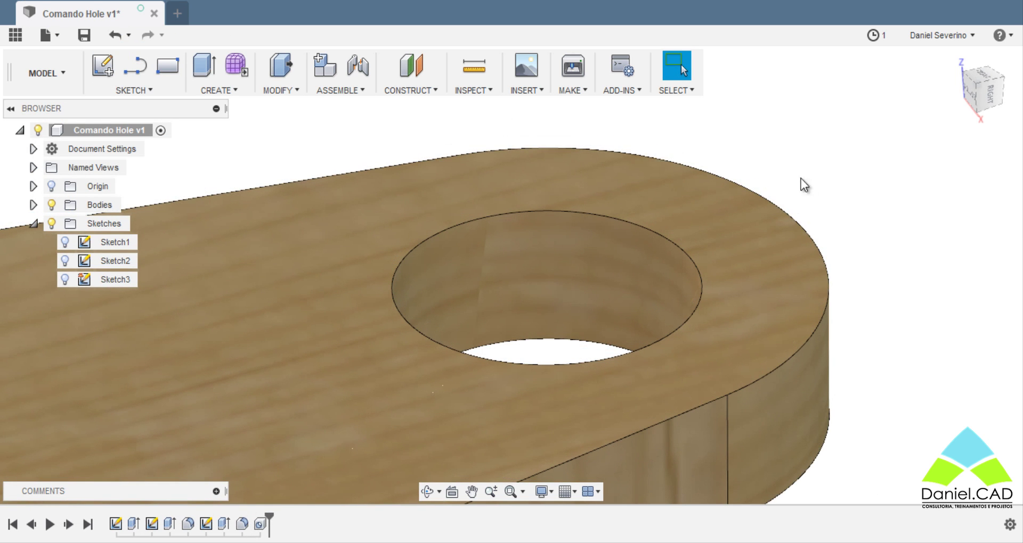
# Measure the circular edge of the clearance hole on the upright's face
pyautogui.click(478, 69)
pyautogui.click(517, 211)
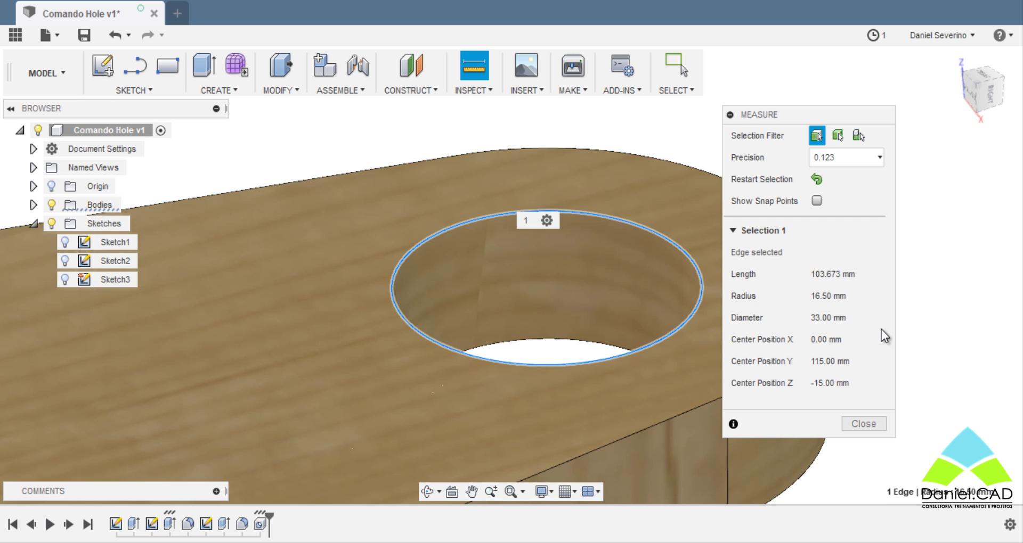
pyautogui.click(879, 424)
# Undo the clearance hole and place a new hole on the same face, centered on the upright's rounded end
pyautogui.hotkey('ctrl', 'z')
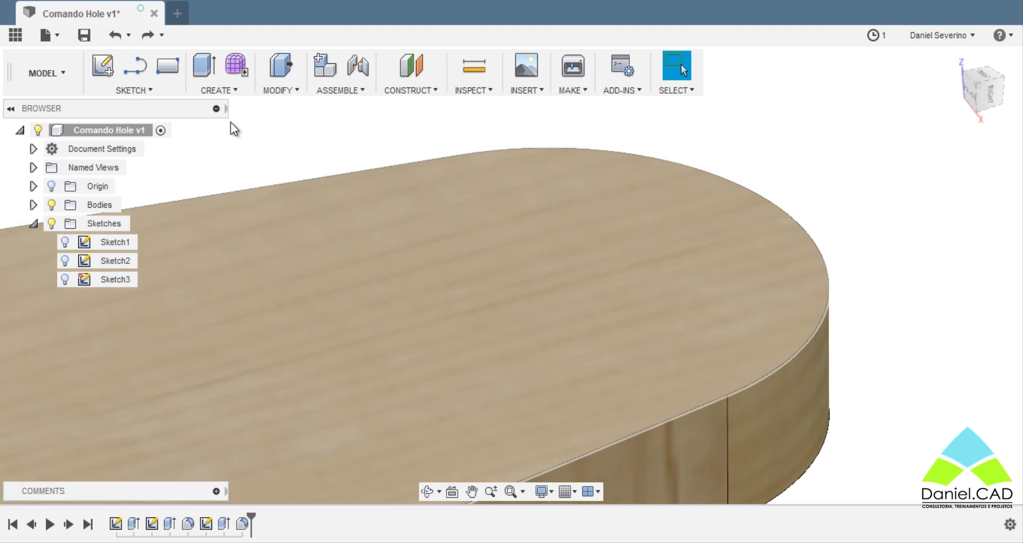
pyautogui.click(228, 95)
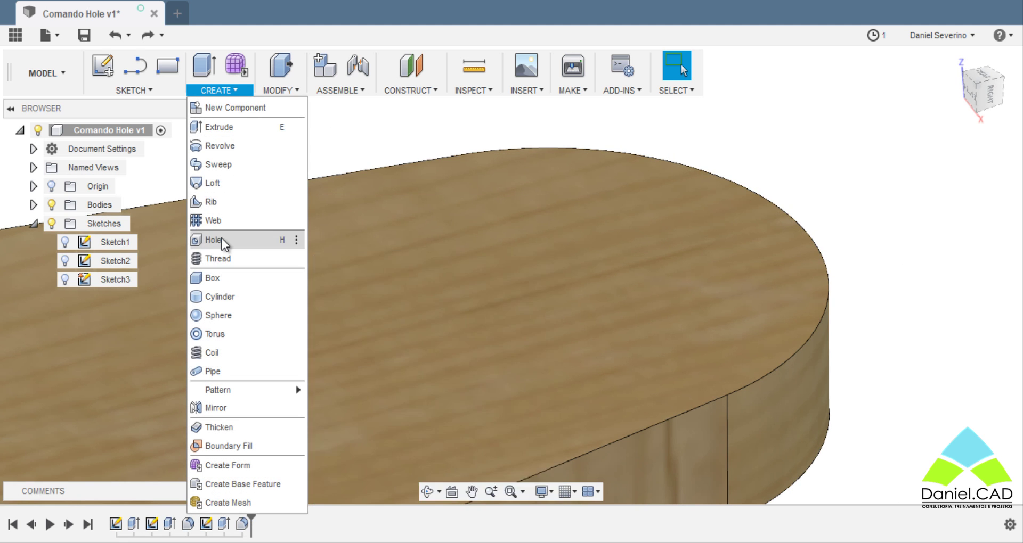
pyautogui.click(220, 240)
pyautogui.click(567, 259)
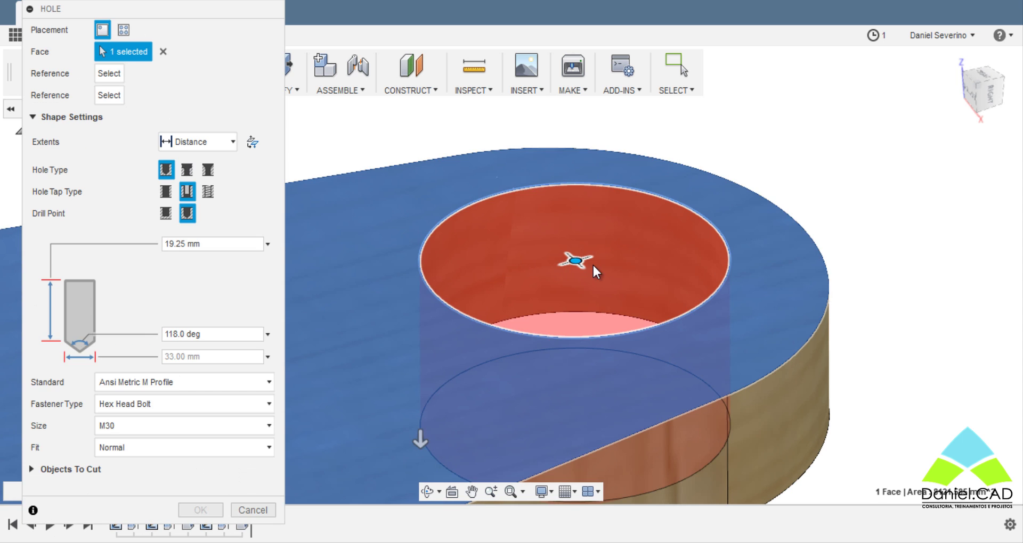
pyautogui.moveTo(576, 262)
pyautogui.mouseDown()
pyautogui.moveTo(543, 360)
pyautogui.moveTo(552, 300)
pyautogui.mouseUp()
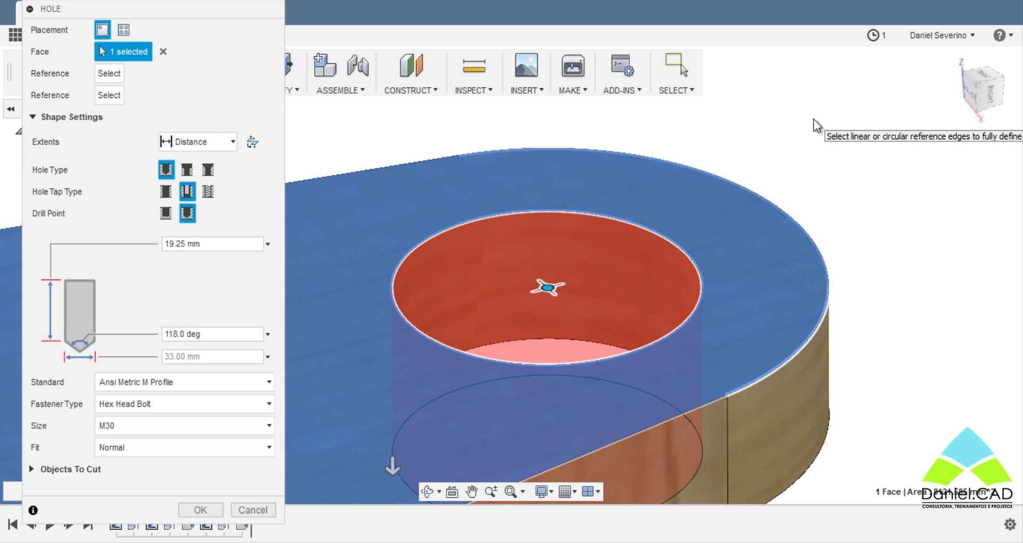
# Make the hole tapped, keeping the ISO Metric profile thread type and the M33x3.5 designation
pyautogui.click(213, 195)
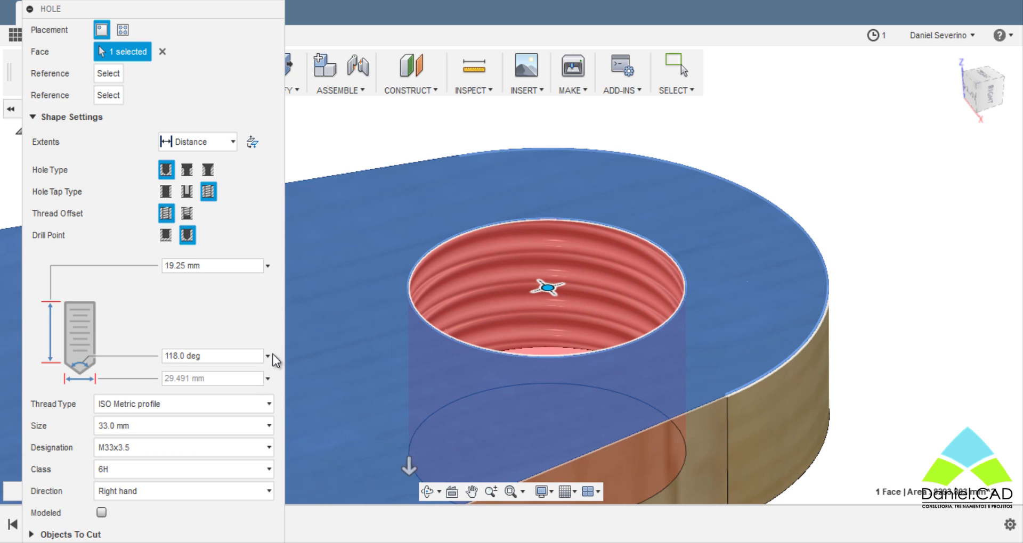
pyautogui.click(205, 405)
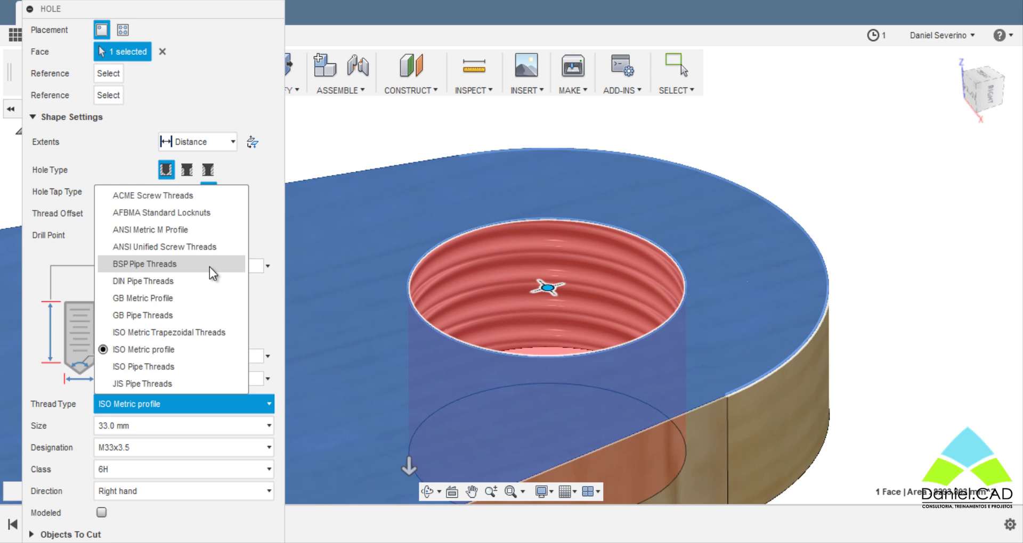
pyautogui.click(196, 354)
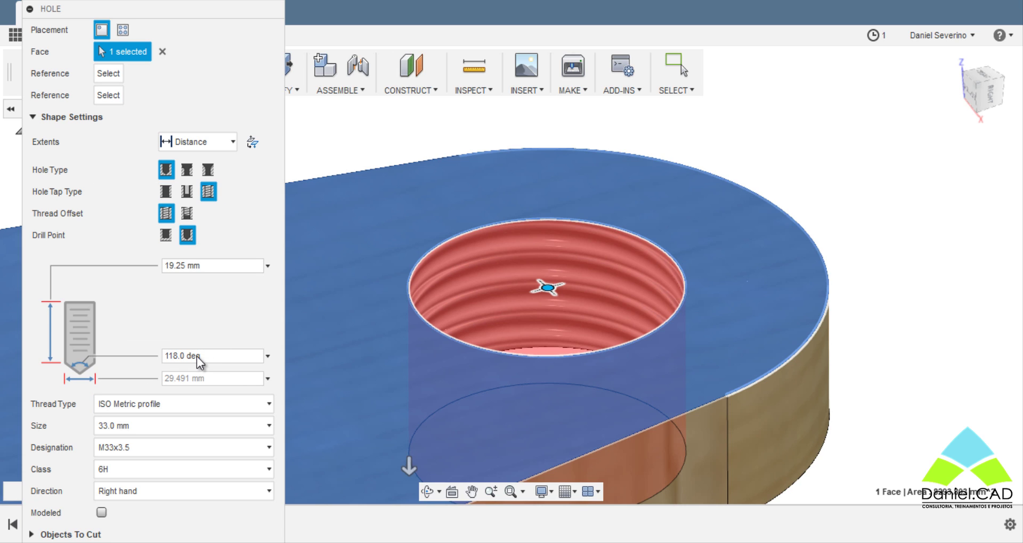
pyautogui.click(183, 445)
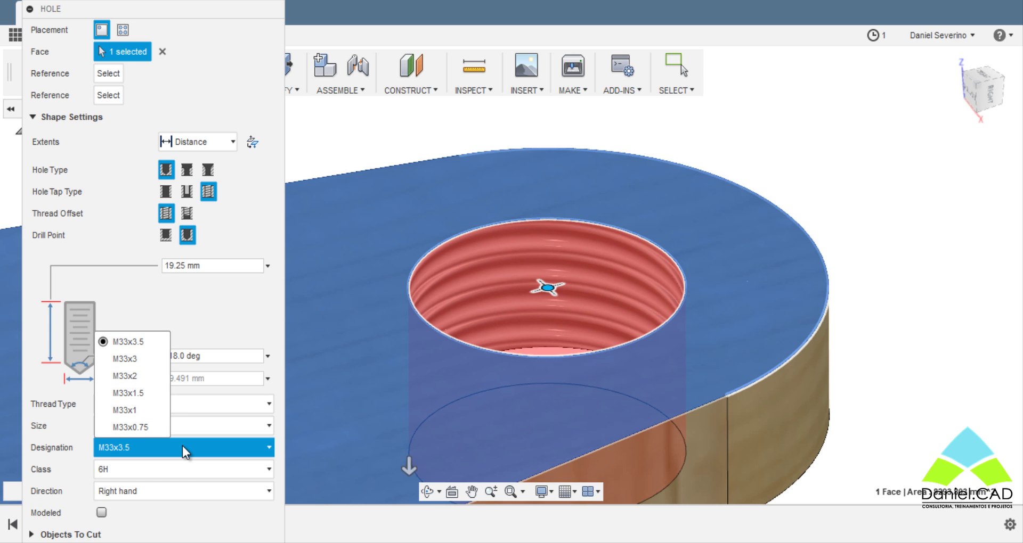
pyautogui.click(182, 446)
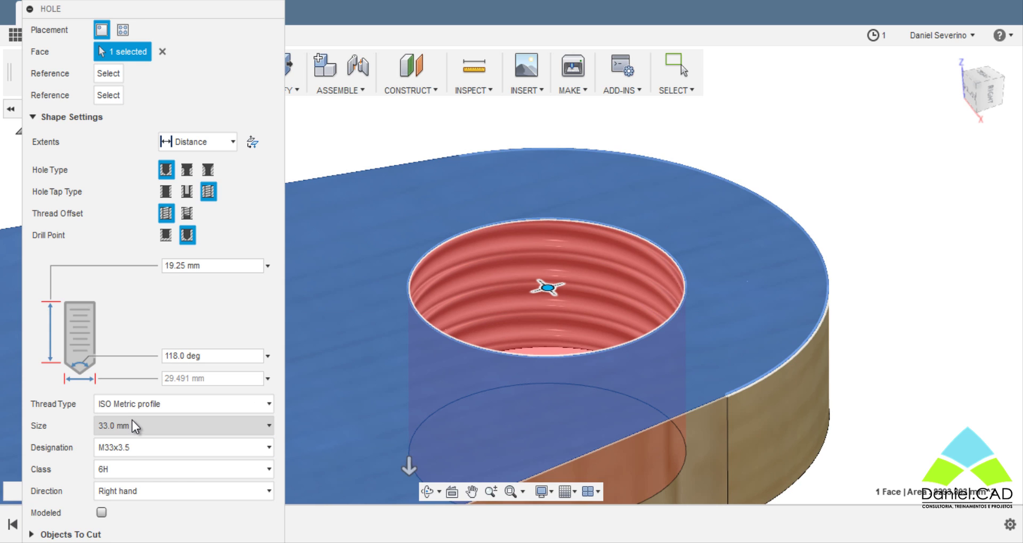
# Set the tapped hole's thread size to 20.0 mm
pyautogui.click(133, 422)
pyautogui.scroll(3, 143, 389)
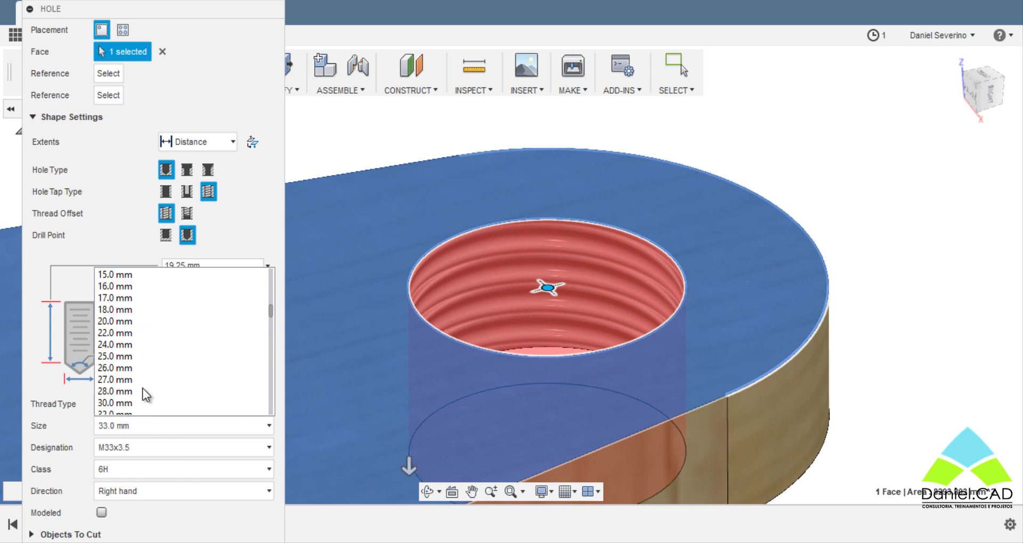
pyautogui.scroll(7, 142, 388)
pyautogui.scroll(-1, 142, 388)
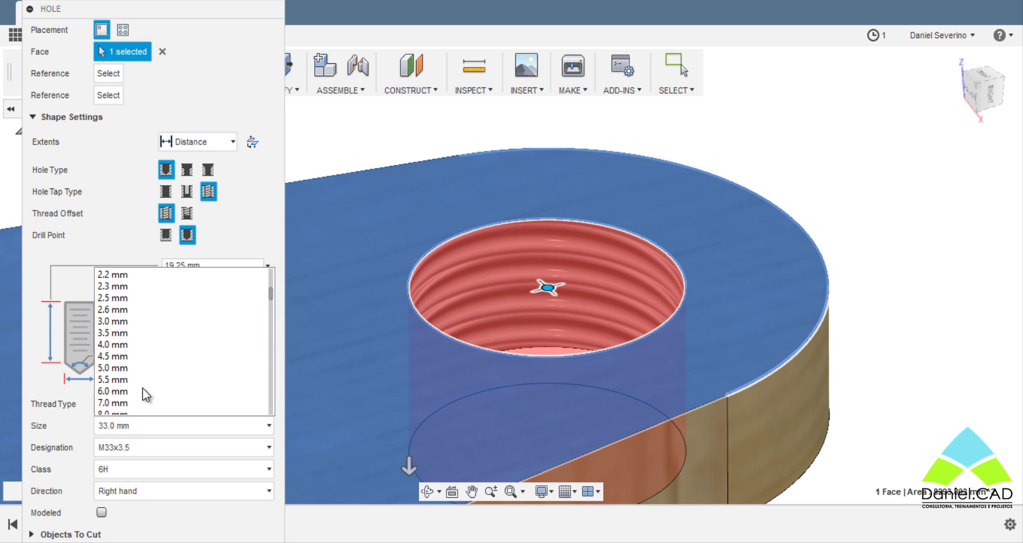
pyautogui.scroll(-6, 142, 389)
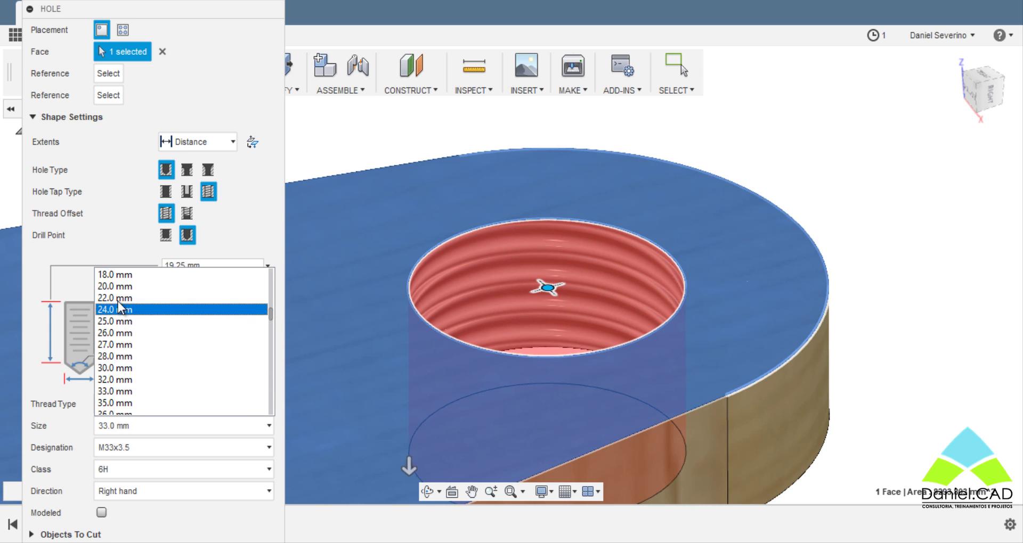
pyautogui.click(123, 288)
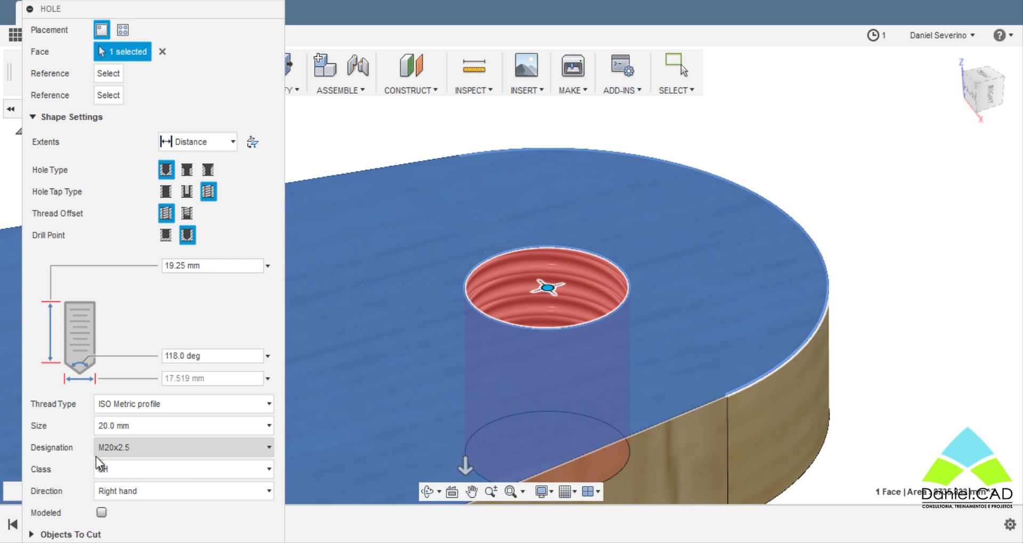
# Keep the M20x2.5 designation, class 6H and right-hand direction, and create the tapped hole in the upright
pyautogui.click(225, 449)
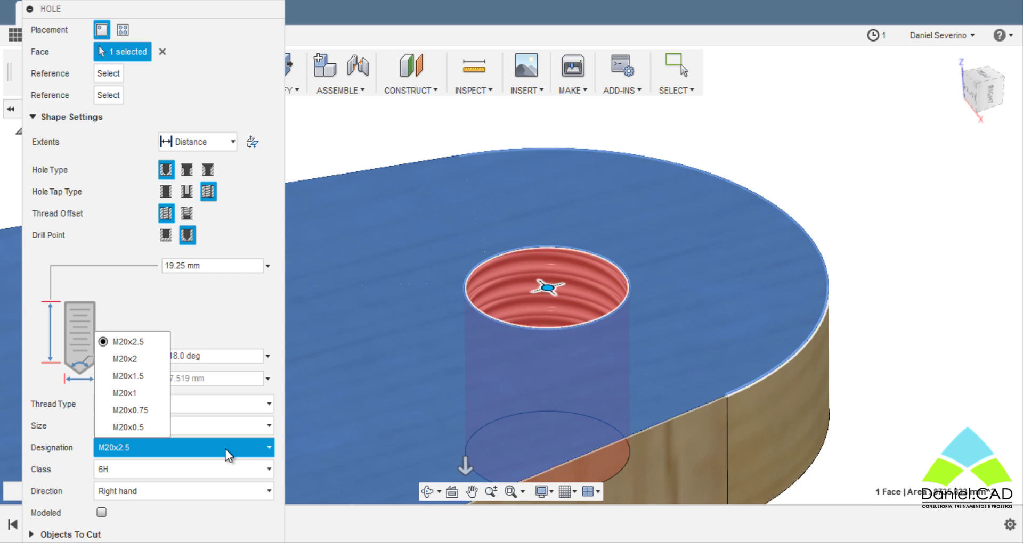
pyautogui.click(226, 449)
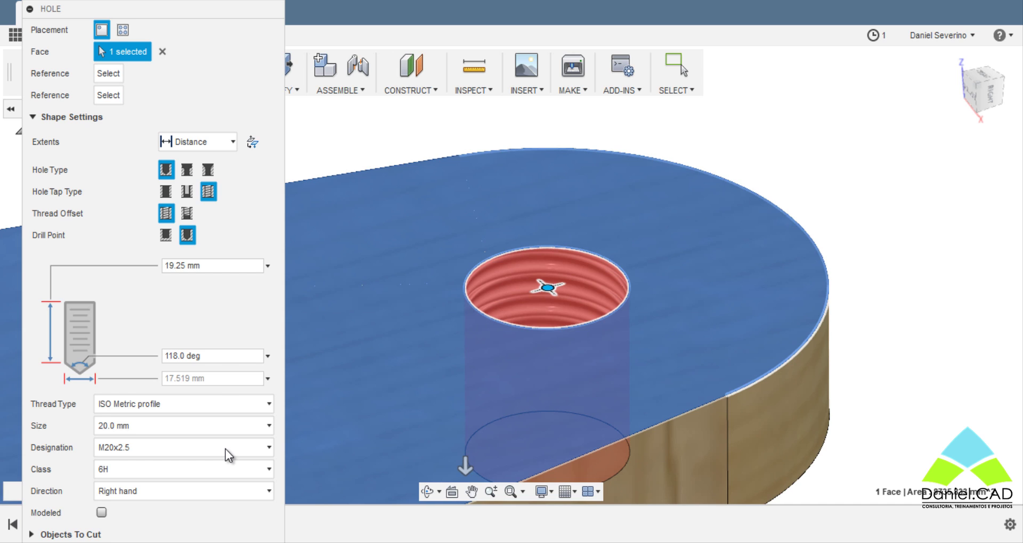
pyautogui.click(206, 470)
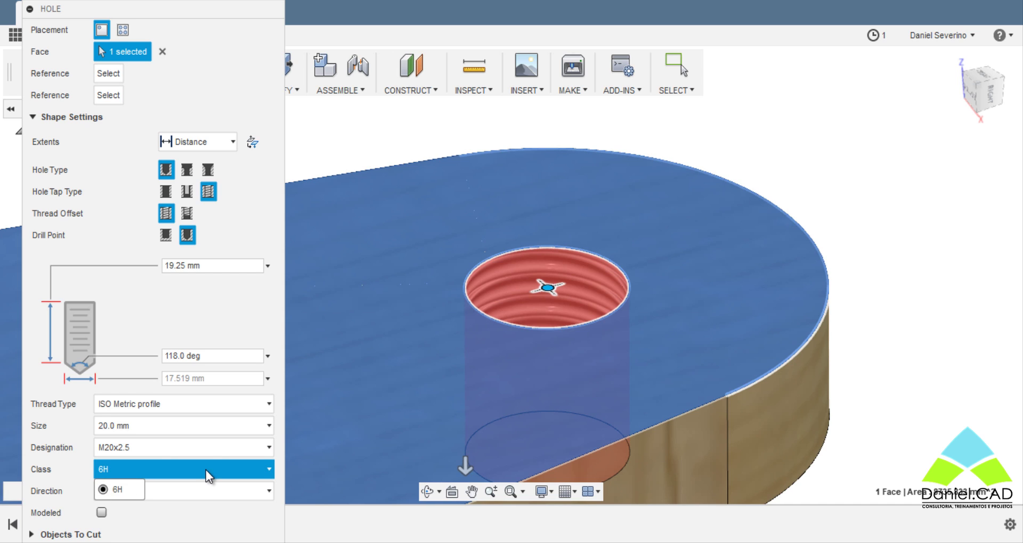
pyautogui.click(136, 494)
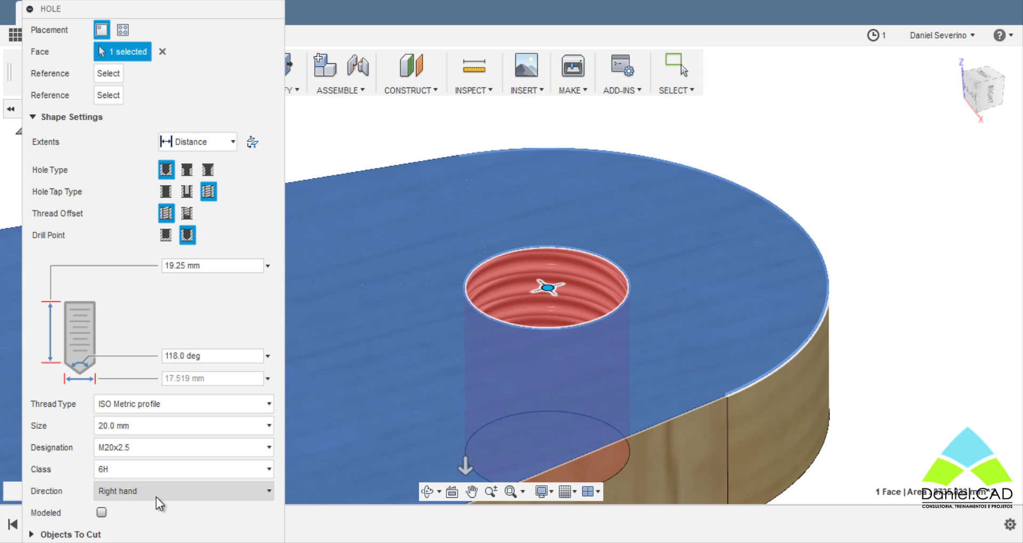
pyautogui.click(178, 491)
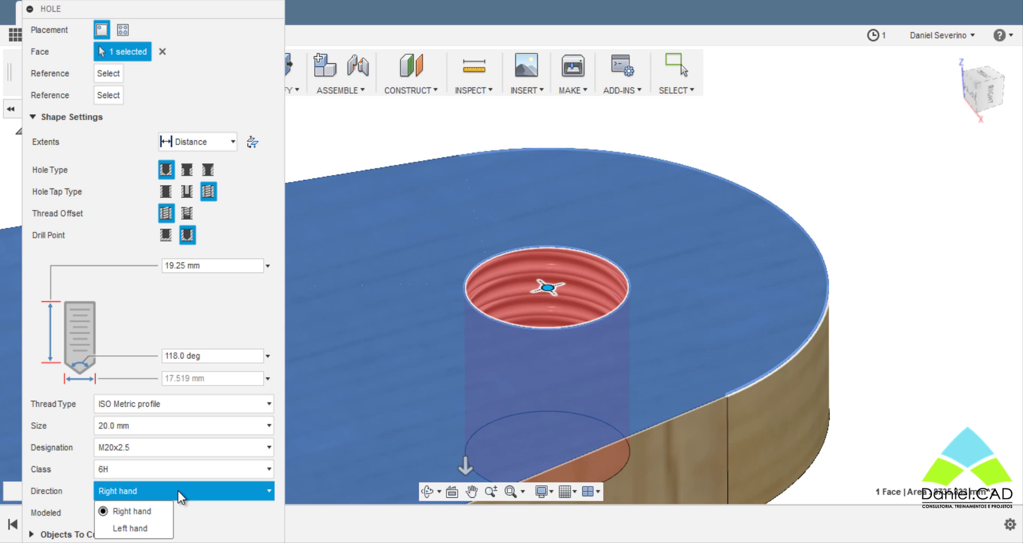
pyautogui.click(178, 491)
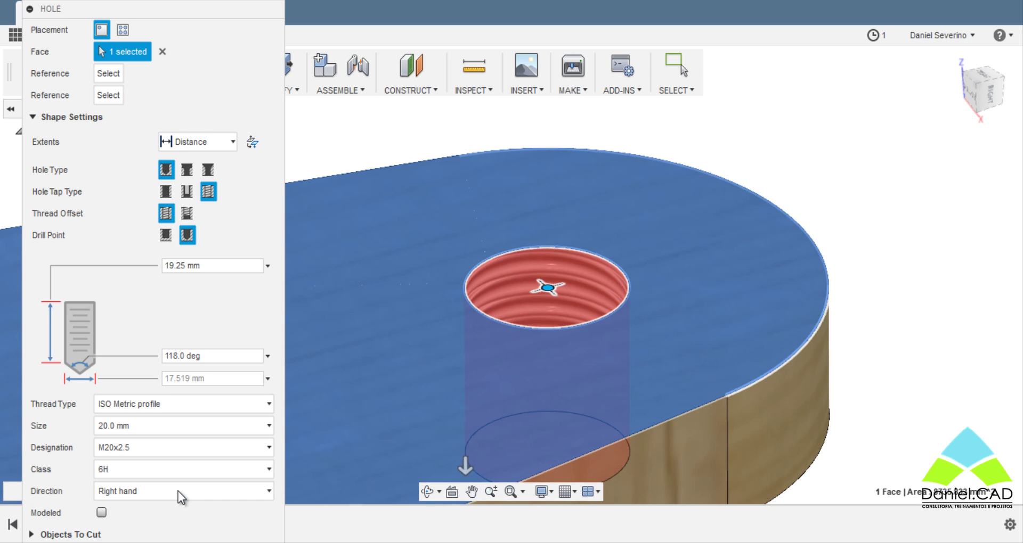
pyautogui.scroll(-2, 207, 2)
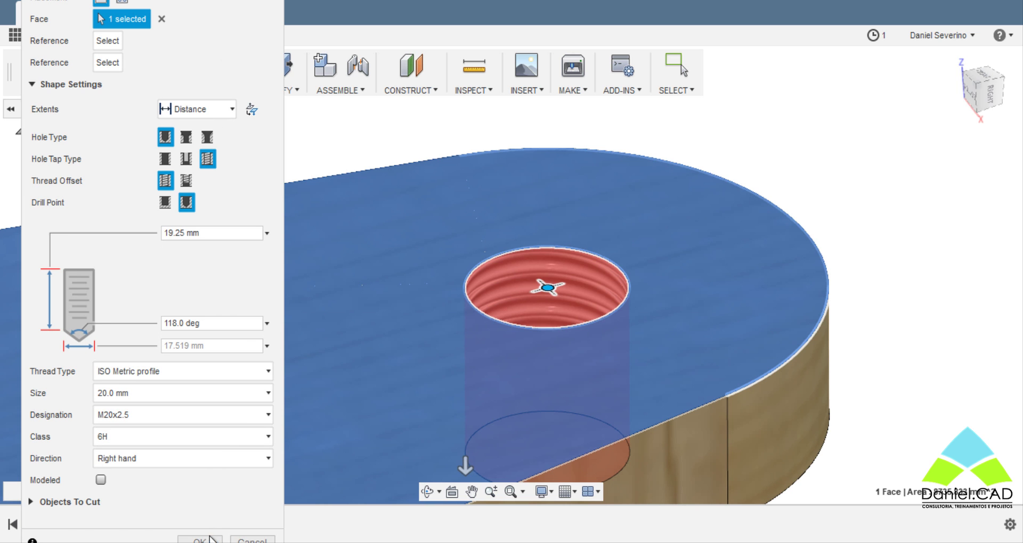
pyautogui.click(200, 540)
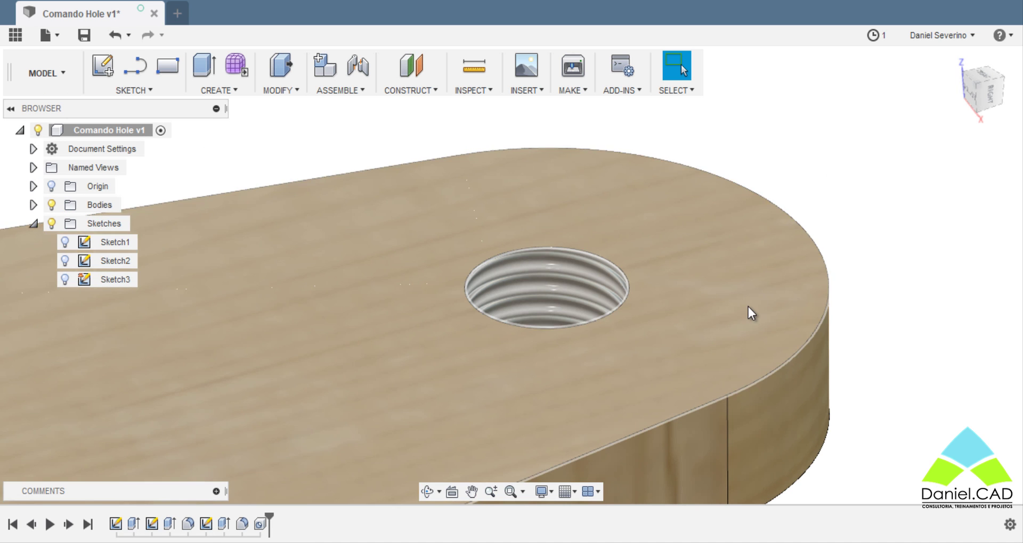
# Examine the tapped hole's thread up close and from the opposite side of the upright, with the whole bracket in view
pyautogui.keyDown('shift'); pyautogui.moveTo(749, 313); pyautogui.dragTo(672, 308, button='middle'); pyautogui.keyUp('shift')
pyautogui.scroll(3, 635, 328)
pyautogui.scroll(5, 635, 327)
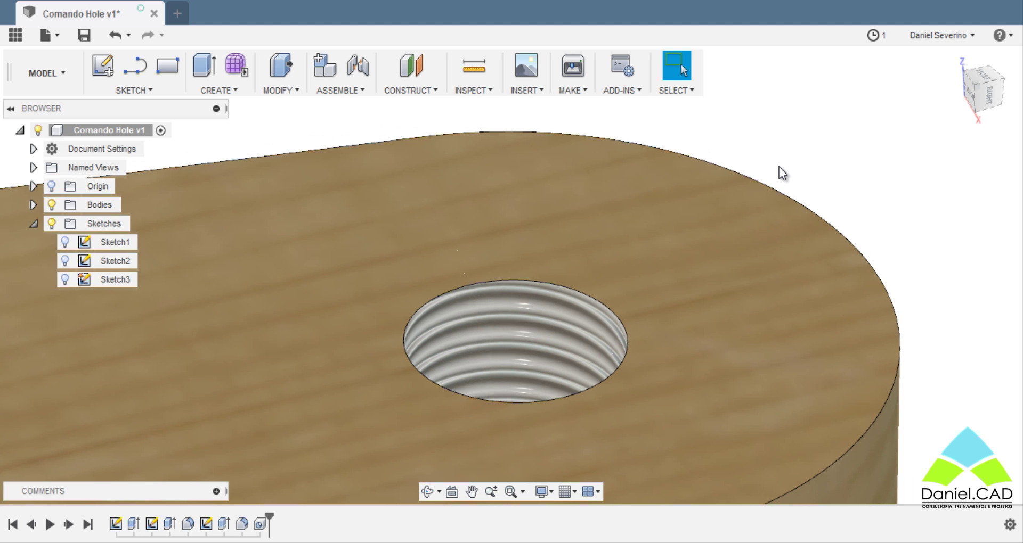
pyautogui.scroll(-5, 801, 160)
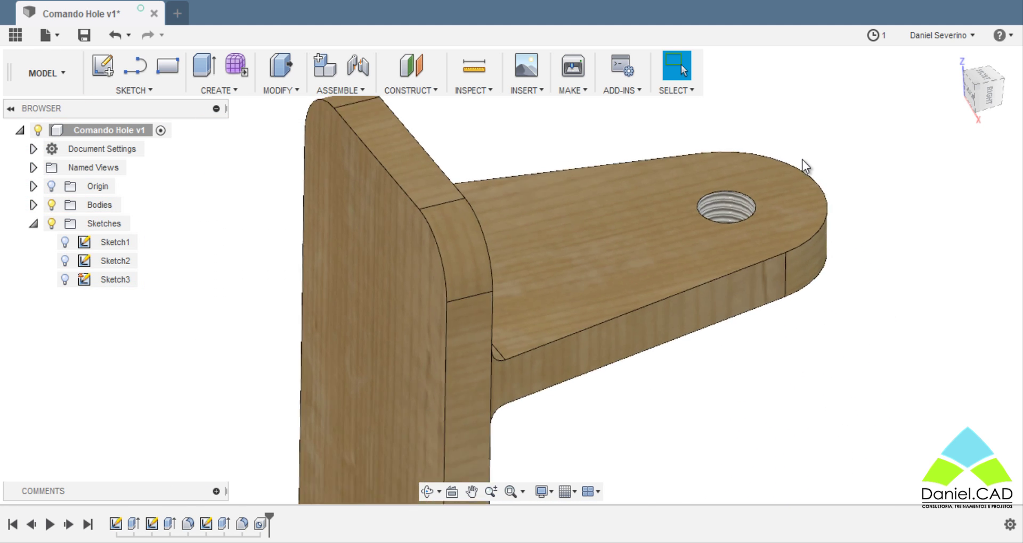
pyautogui.keyDown('shift'); pyautogui.moveTo(801, 158); pyautogui.dragTo(572, 295, button='middle'); pyautogui.keyUp('shift')
pyautogui.press('Escape')
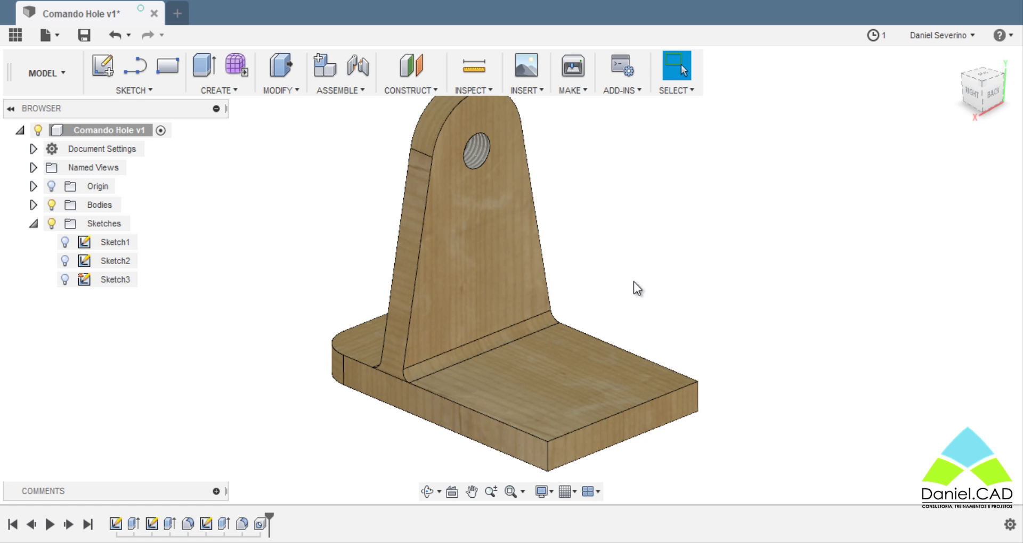
pyautogui.moveTo(634, 282); pyautogui.dragTo(595, 297, button='middle')
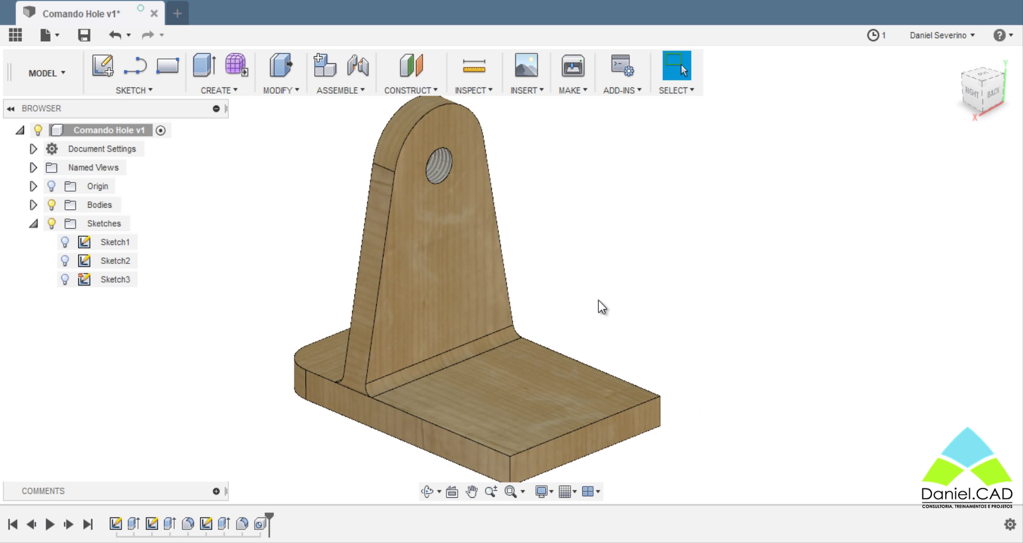
# Sketch five points on the base's top face behind the upright: four at the corners of a rectangle and one at its center
pyautogui.click(114, 76)
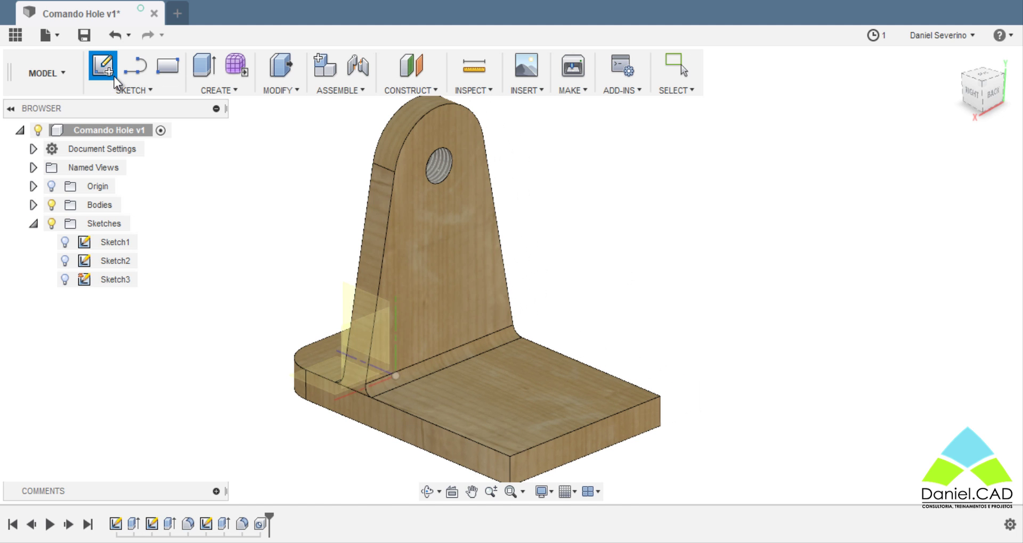
pyautogui.click(503, 394)
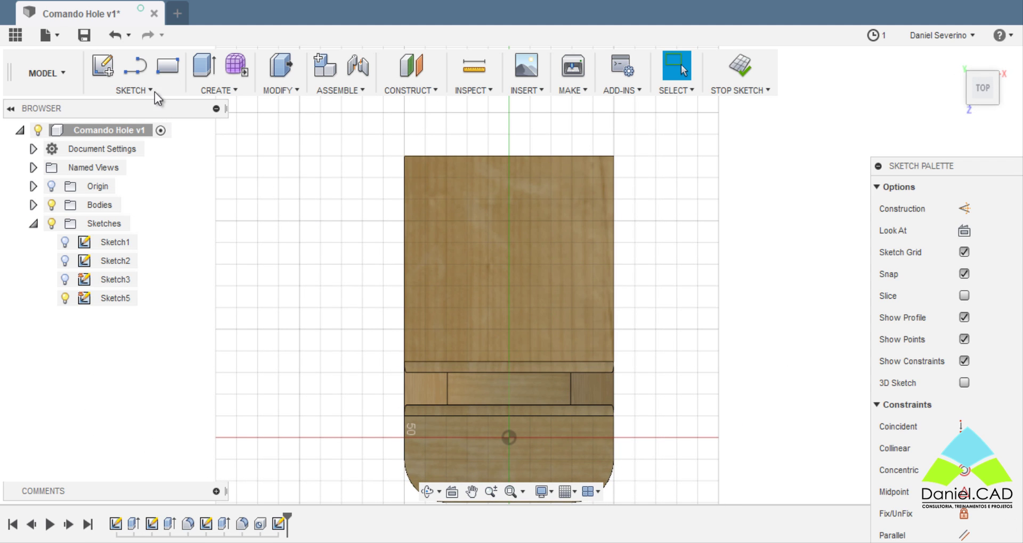
pyautogui.click(150, 89)
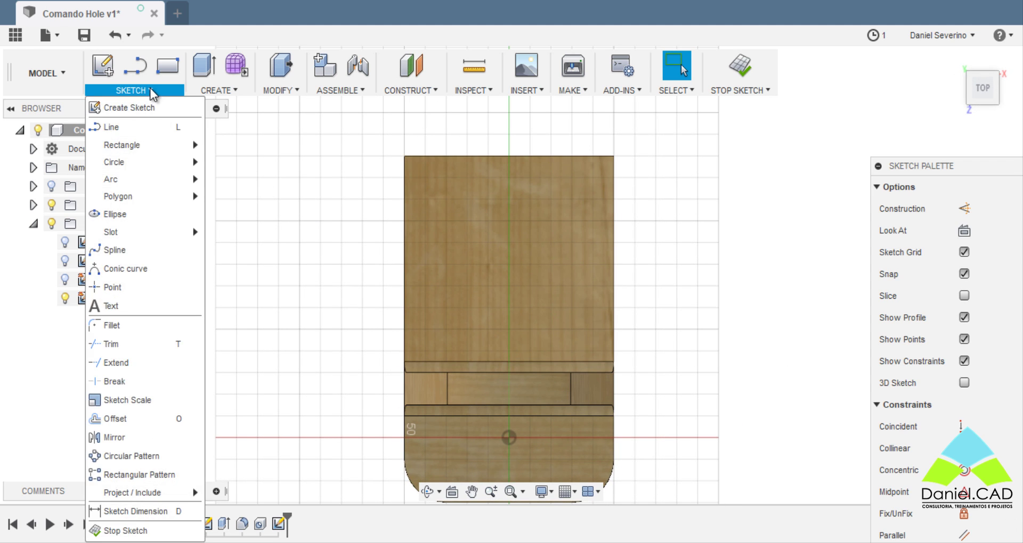
pyautogui.click(123, 289)
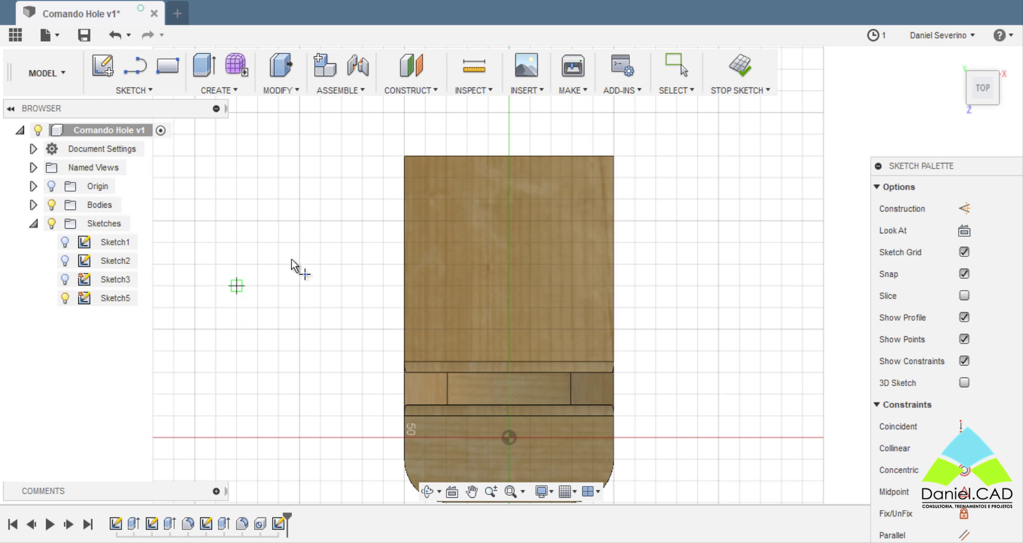
pyautogui.click(446, 200)
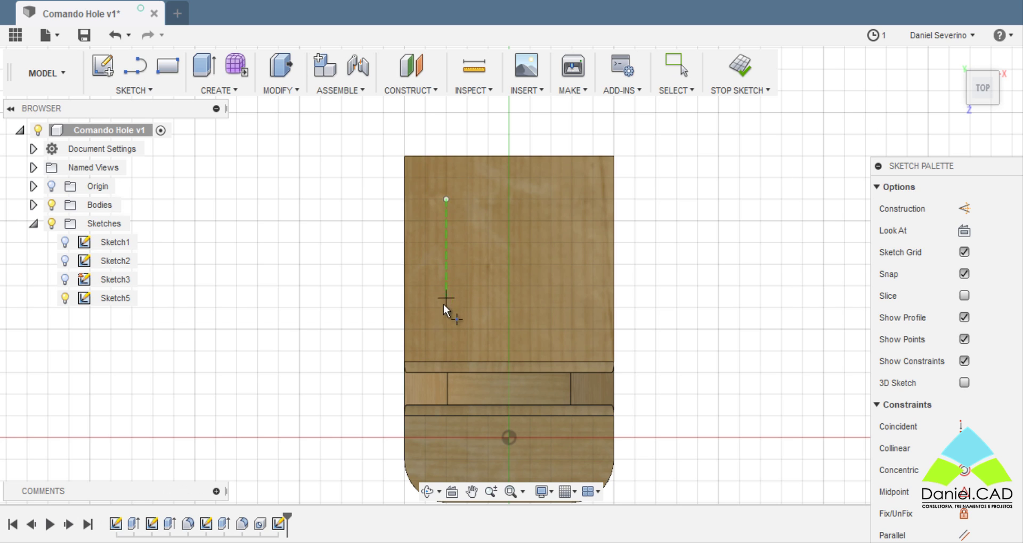
pyautogui.click(572, 329)
pyautogui.click(571, 199)
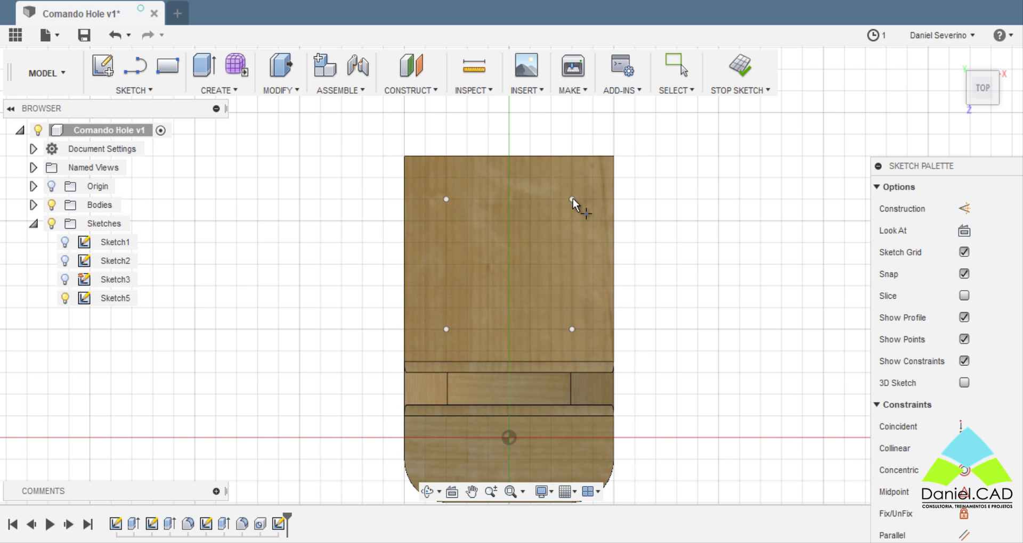
pyautogui.click(509, 264)
pyautogui.press('Escape')
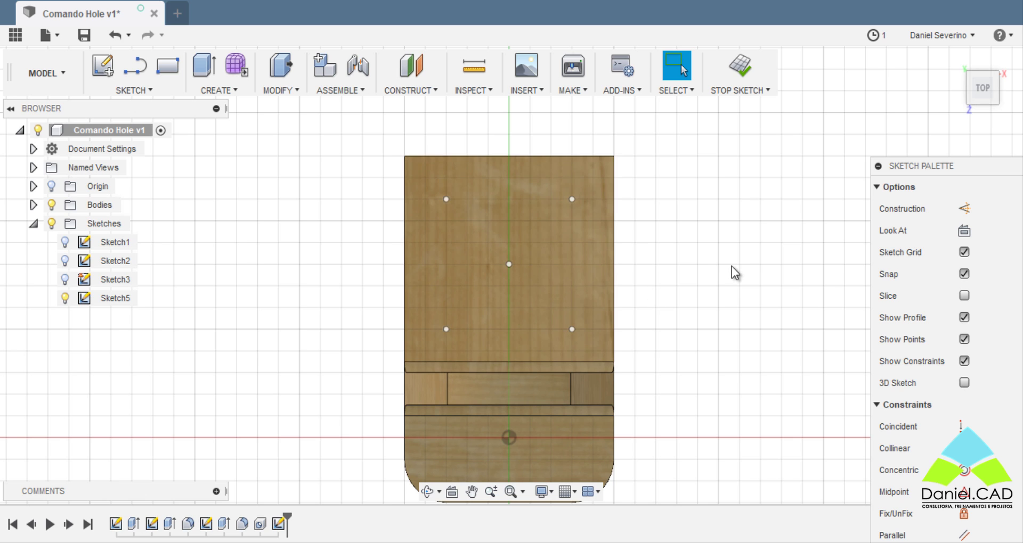
# Check the distances from the two points farthest from the upright to their nearest side edges, without placing dimensions
pyautogui.click(446, 199)
pyautogui.click(405, 208)
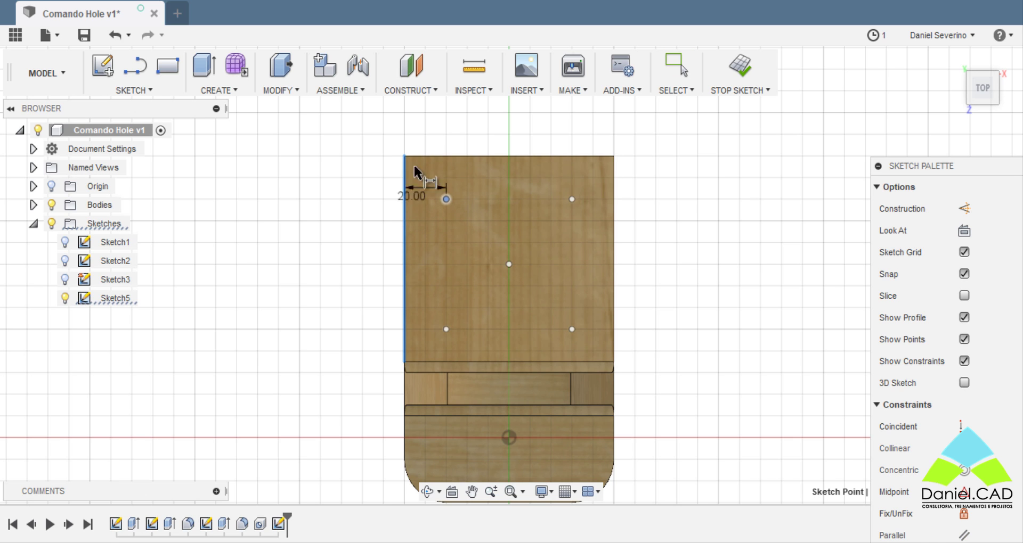
pyautogui.click(418, 129)
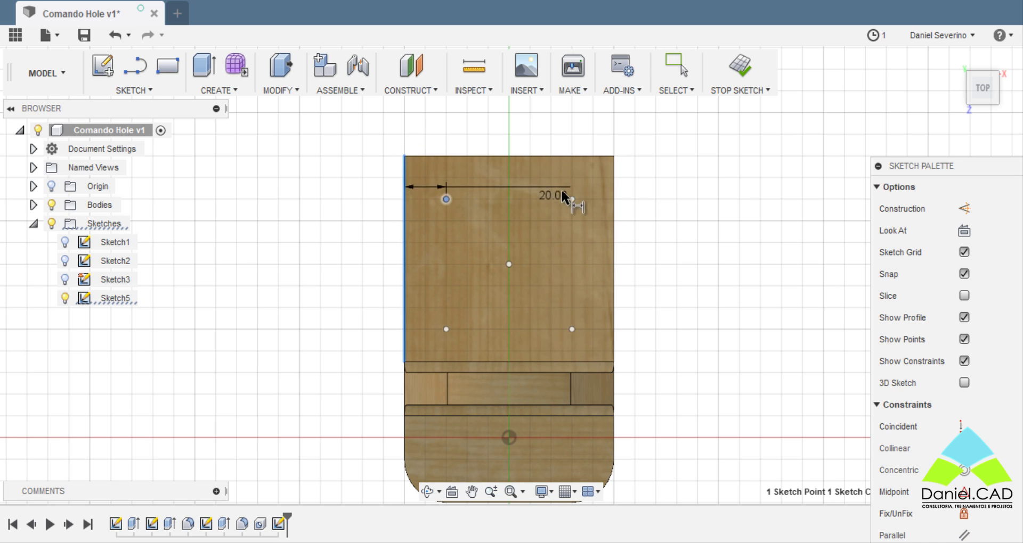
pyautogui.press('Escape')
pyautogui.click(571, 199)
pyautogui.press('Escape')
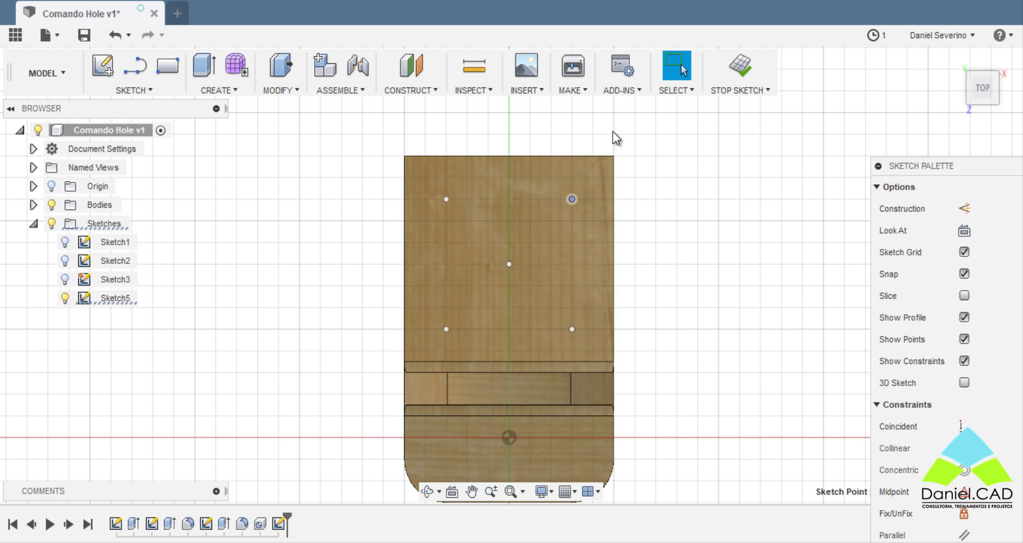
pyautogui.press('d')
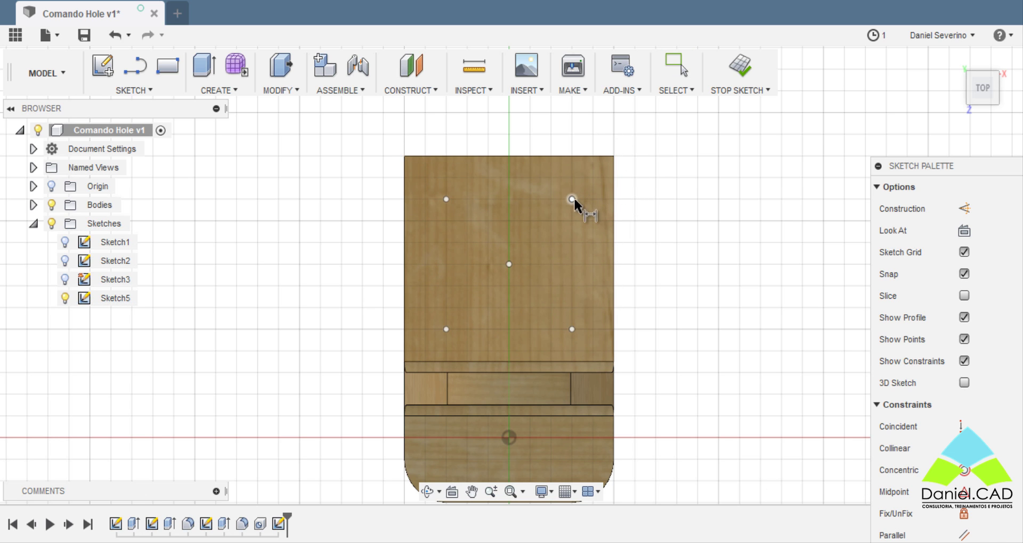
pyautogui.click(572, 199)
pyautogui.click(613, 190)
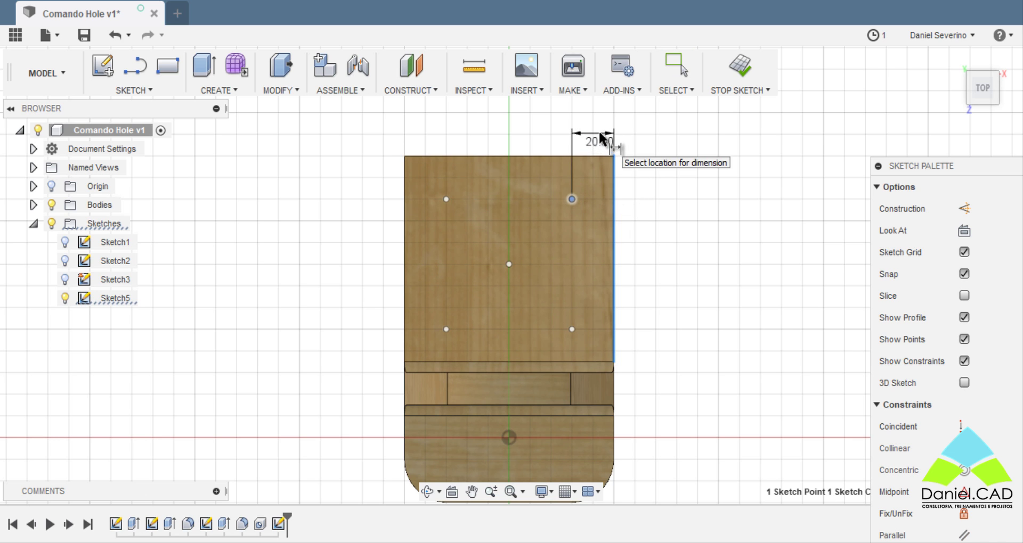
pyautogui.press('Escape')
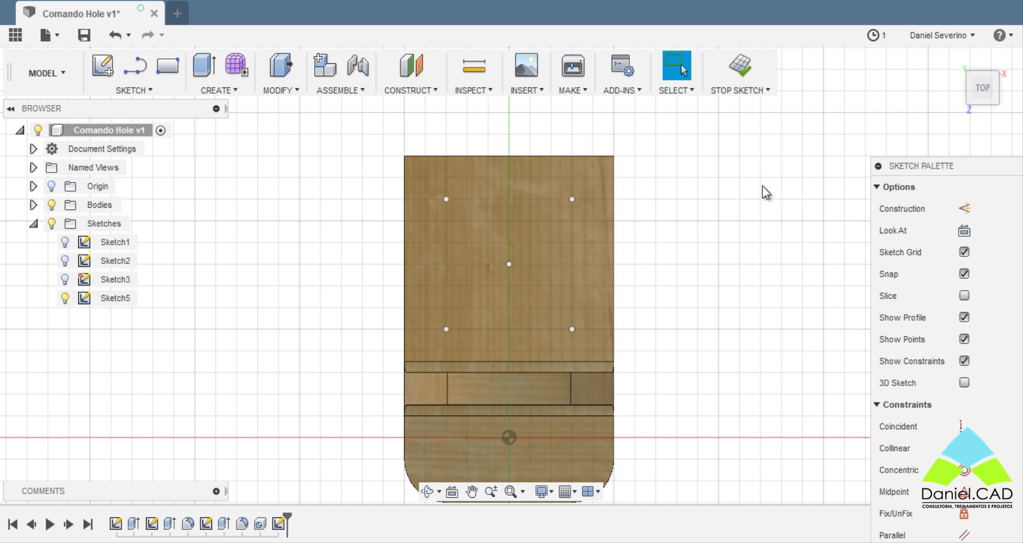
# Finish the sketch with the five points on the base
pyautogui.click(749, 73)
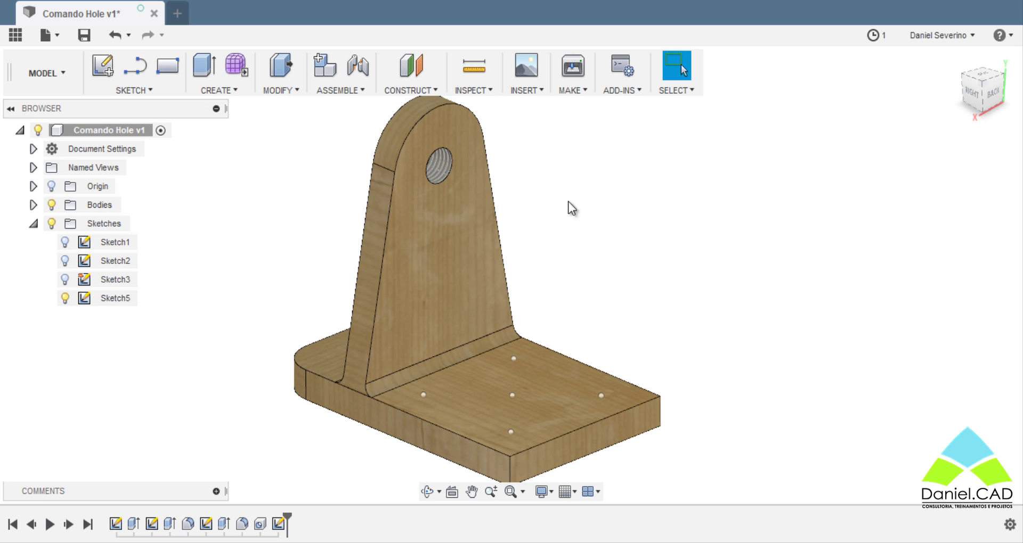
# Start a Hole feature with multiple-hole placement from sketch points and place it on all five points of the base
pyautogui.click(237, 90)
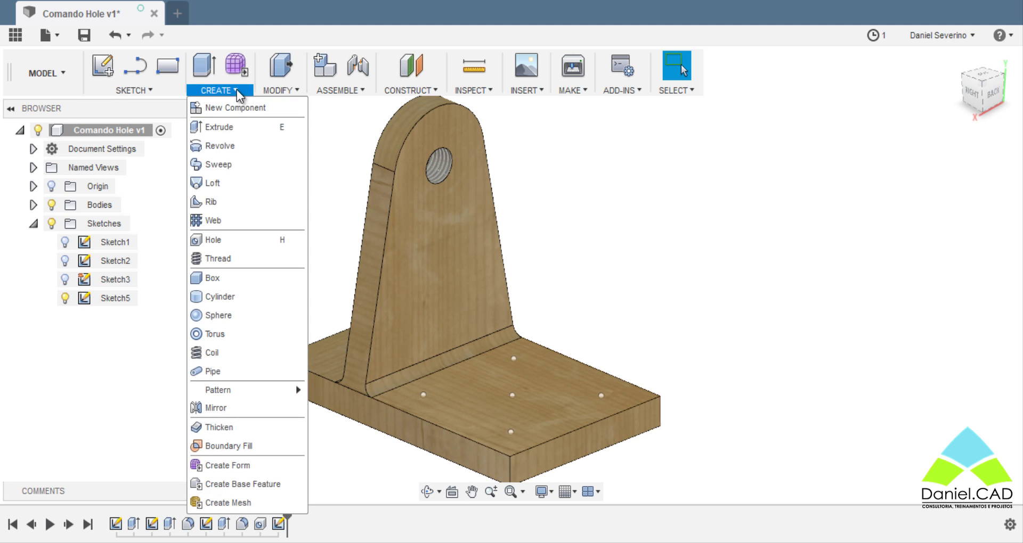
pyautogui.click(217, 238)
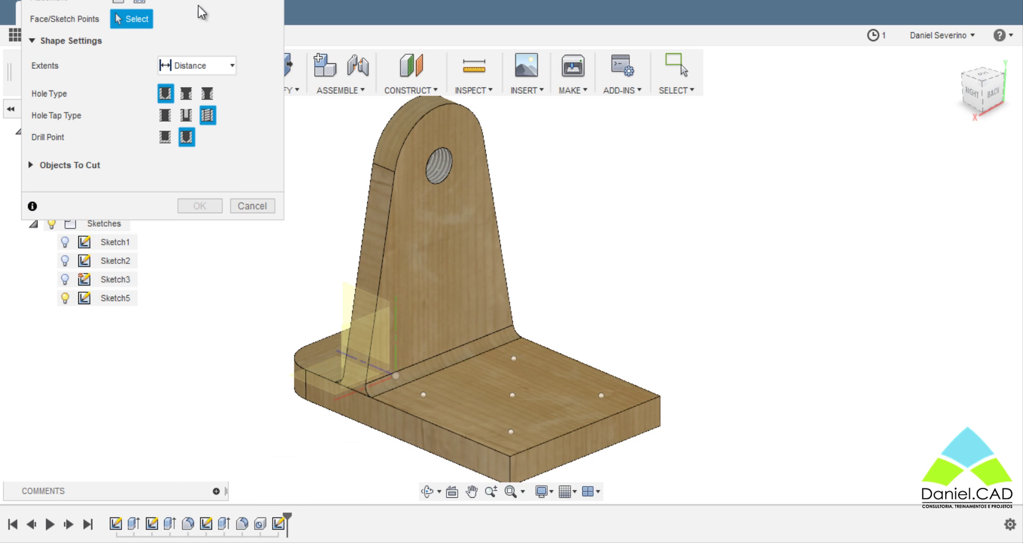
pyautogui.moveTo(198, 0); pyautogui.dragTo(196, 15)
pyautogui.click(490, 392)
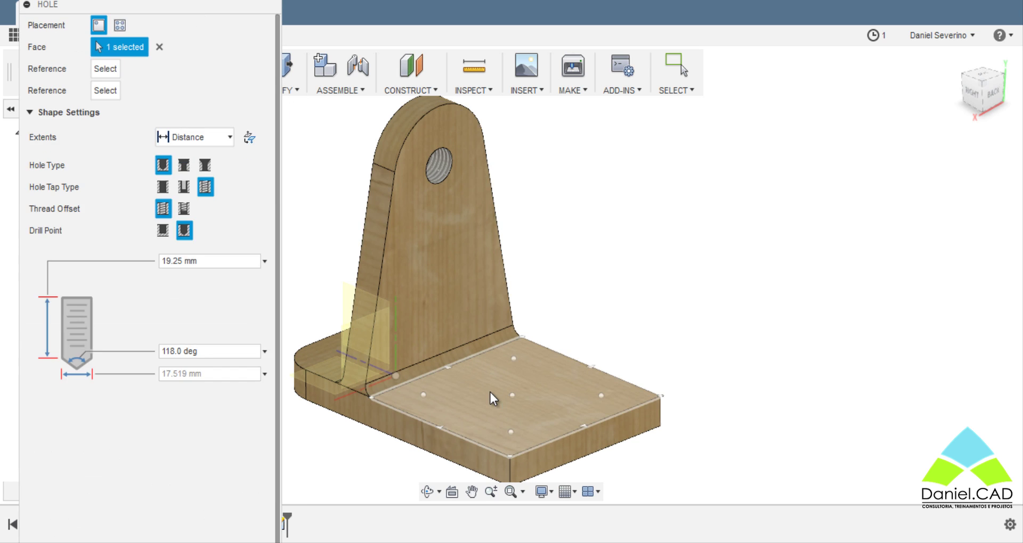
pyautogui.click(117, 24)
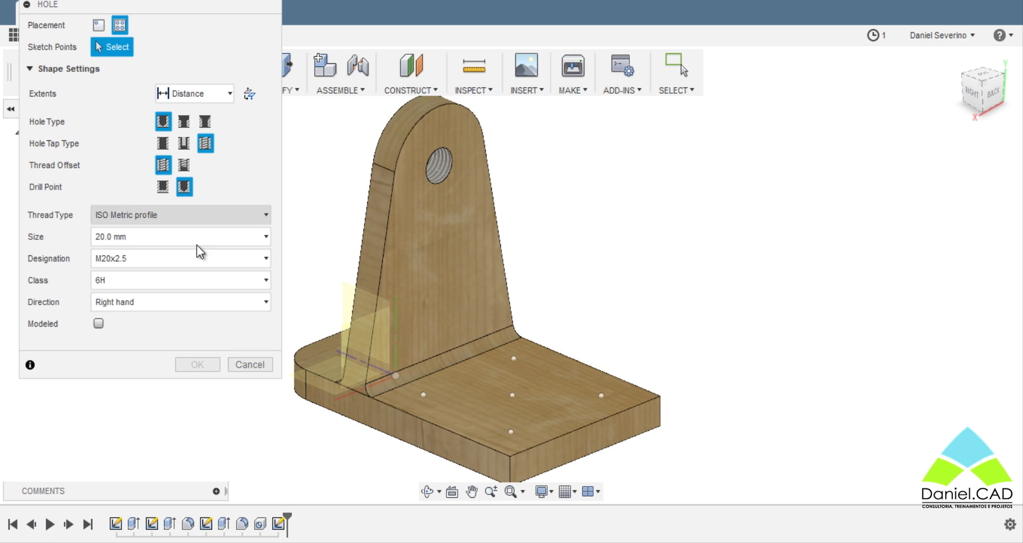
pyautogui.click(424, 394)
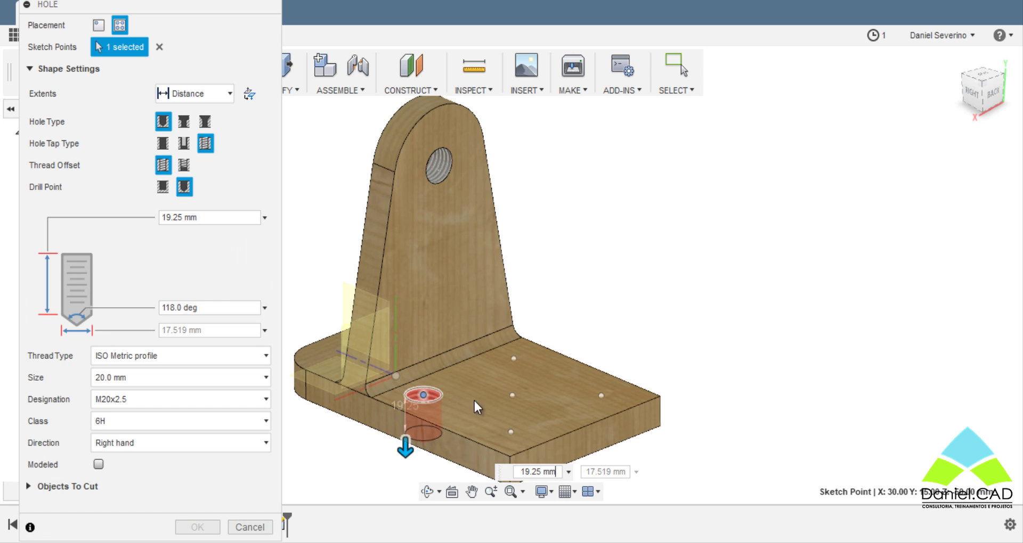
pyautogui.click(511, 396)
pyautogui.click(514, 359)
pyautogui.click(511, 432)
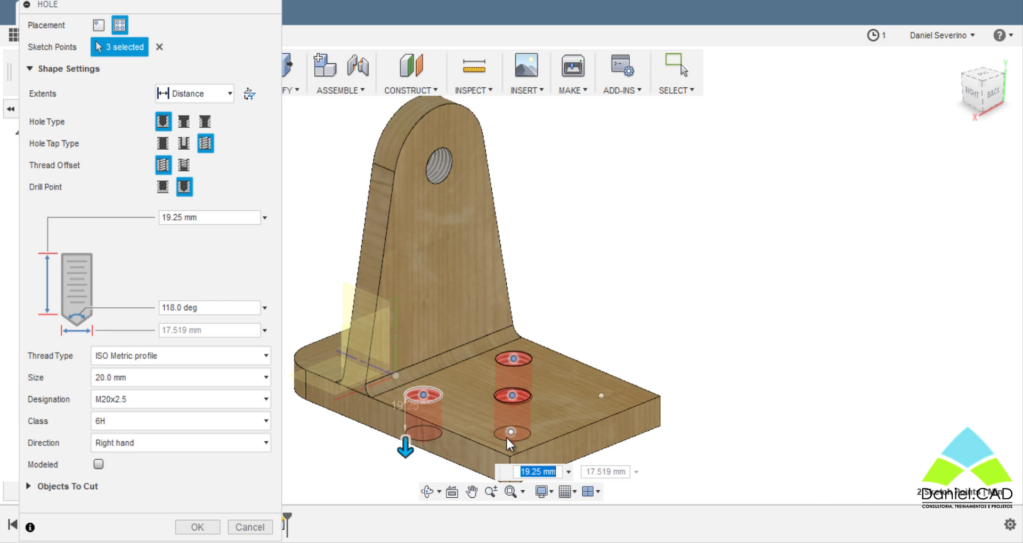
pyautogui.click(601, 396)
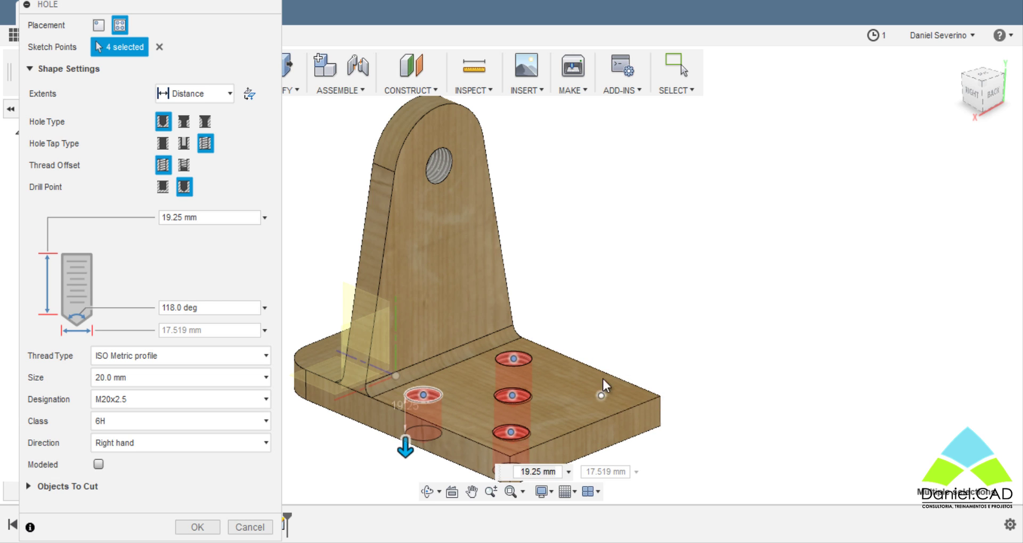
# Make the five holes simple instead of tapped and give them a distance depth of 7 mm
pyautogui.moveTo(598, 295)
pyautogui.keyDown('shift'); pyautogui.mouseDown(button='middle')
pyautogui.moveTo(597, 326)
pyautogui.moveTo(597, 178)
pyautogui.mouseUp(button='middle'); pyautogui.keyUp('shift')
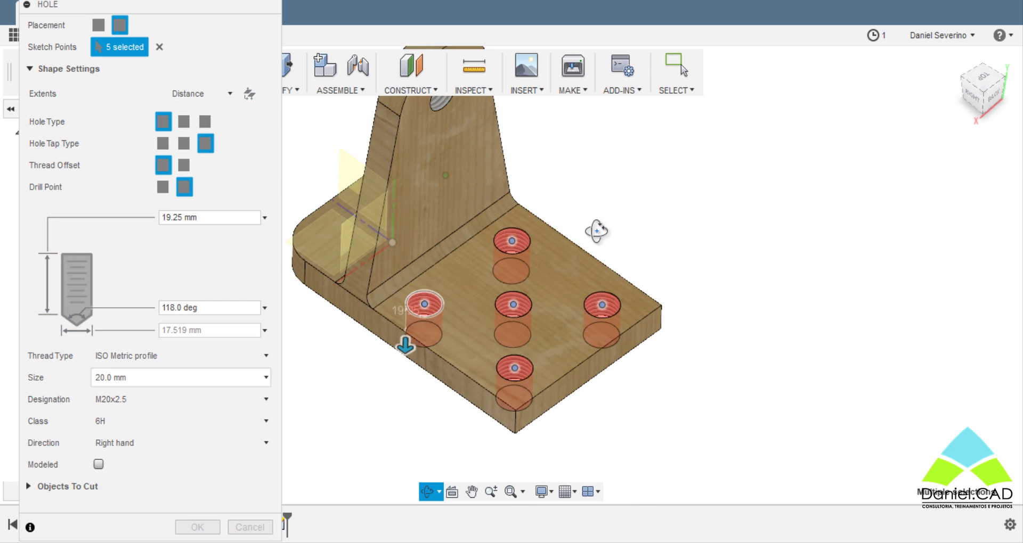
pyautogui.keyDown('shift'); pyautogui.moveTo(596, 231); pyautogui.dragTo(597, 239, button='middle'); pyautogui.keyUp('shift')
pyautogui.scroll(1, 673, 410)
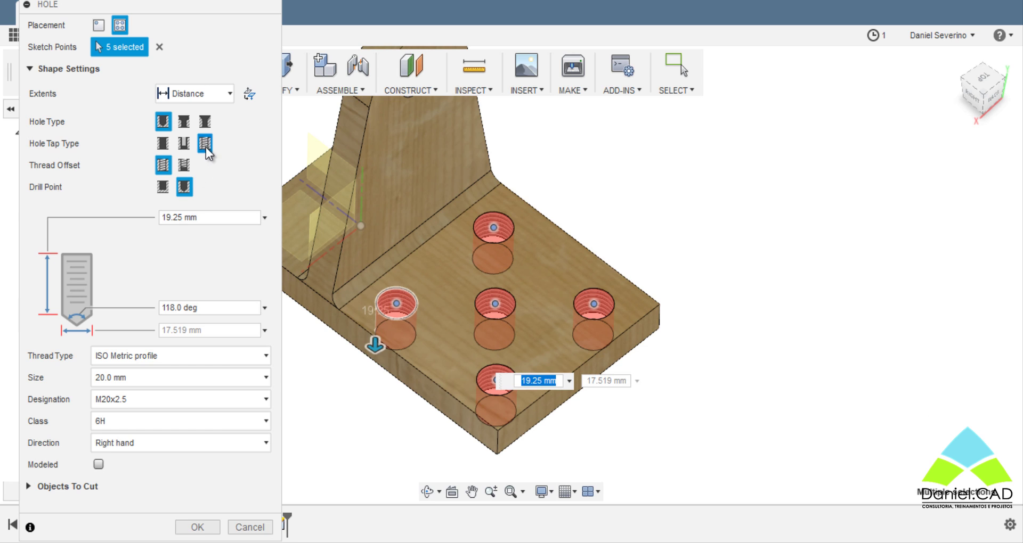
pyautogui.click(166, 149)
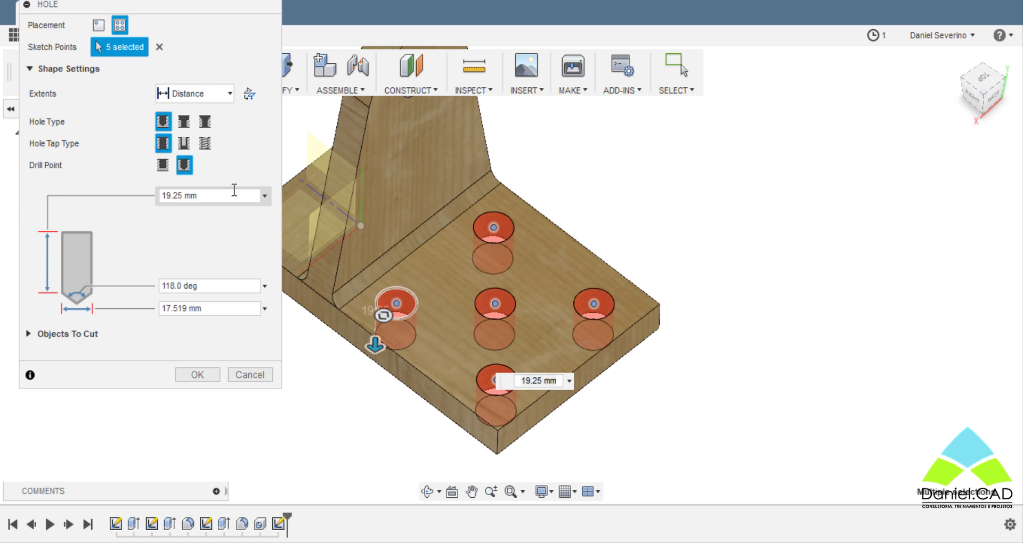
pyautogui.click(213, 94)
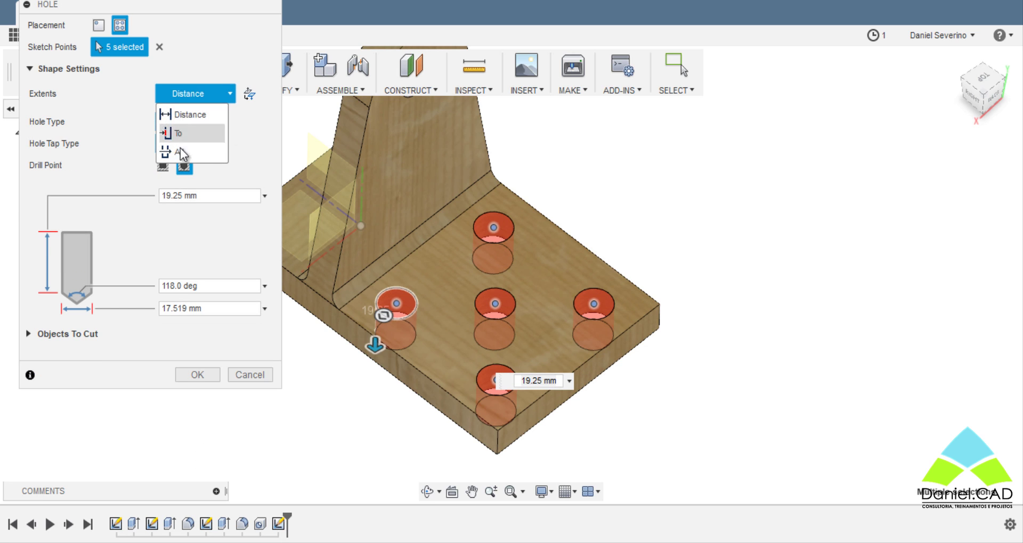
pyautogui.click(178, 153)
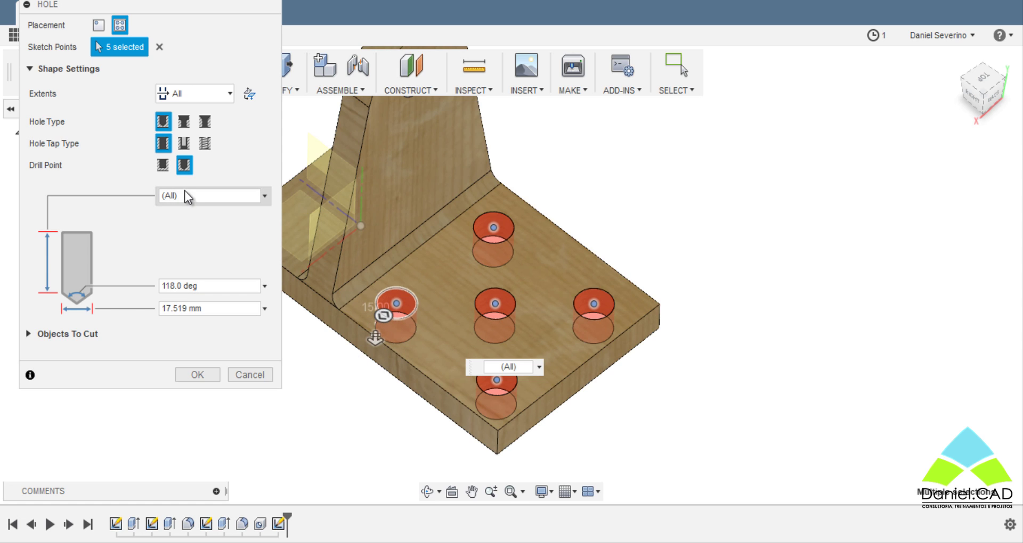
pyautogui.write('7')
# Examine the depth and drill point of the previewed holes in the base from the right side and in perspective
pyautogui.click(972, 99)
pyautogui.scroll(3, 436, 356)
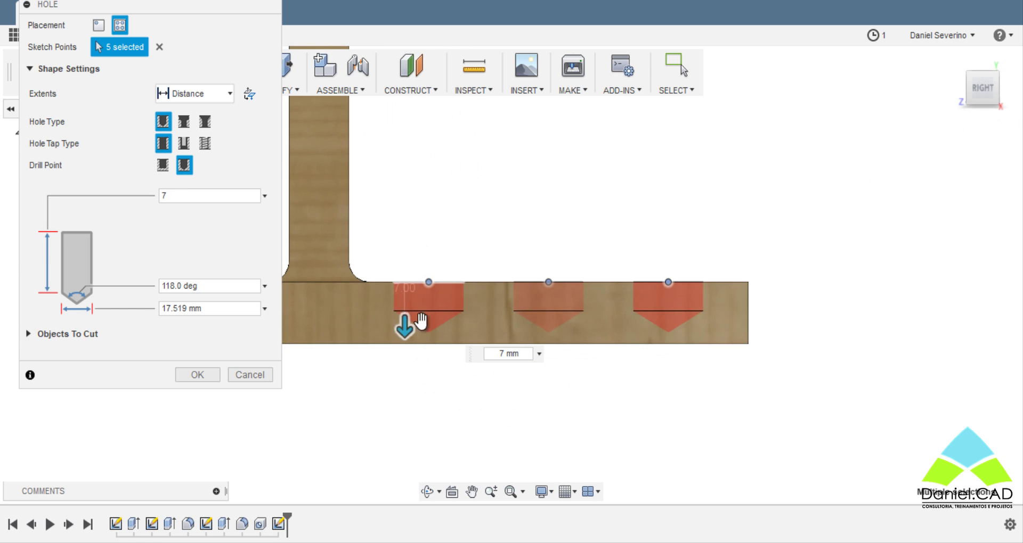
pyautogui.scroll(5, 416, 322)
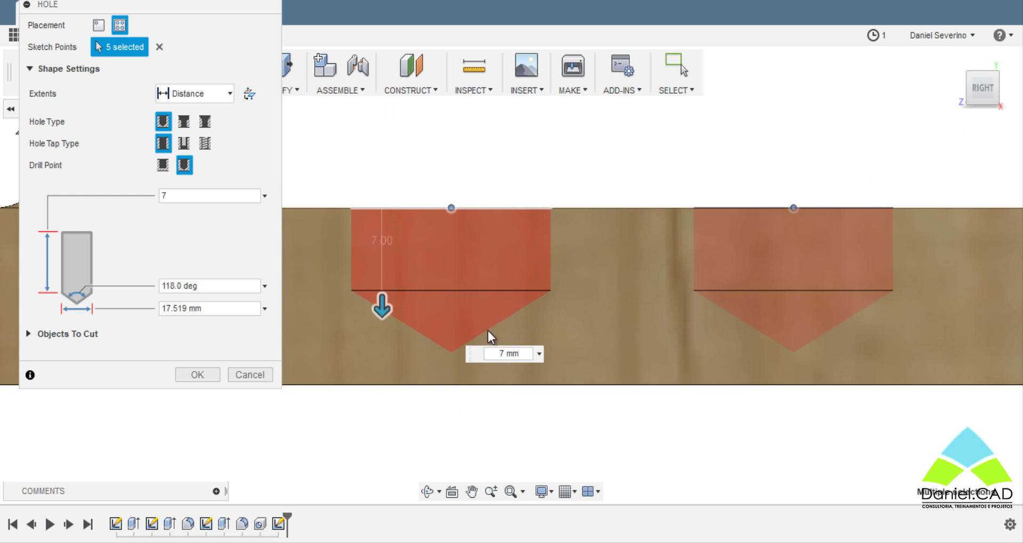
pyautogui.moveTo(522, 333); pyautogui.dragTo(583, 341, button='middle')
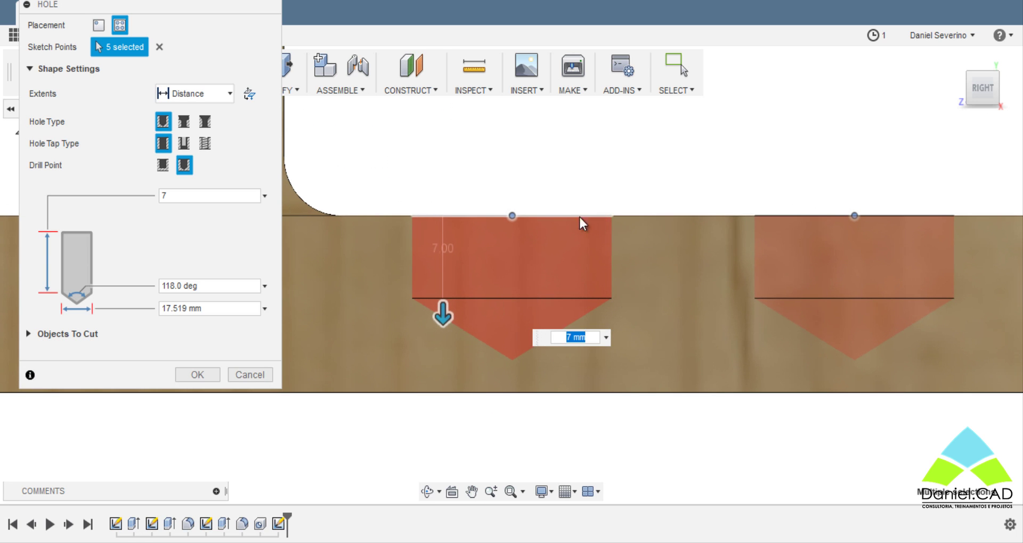
pyautogui.scroll(-5, 722, 247)
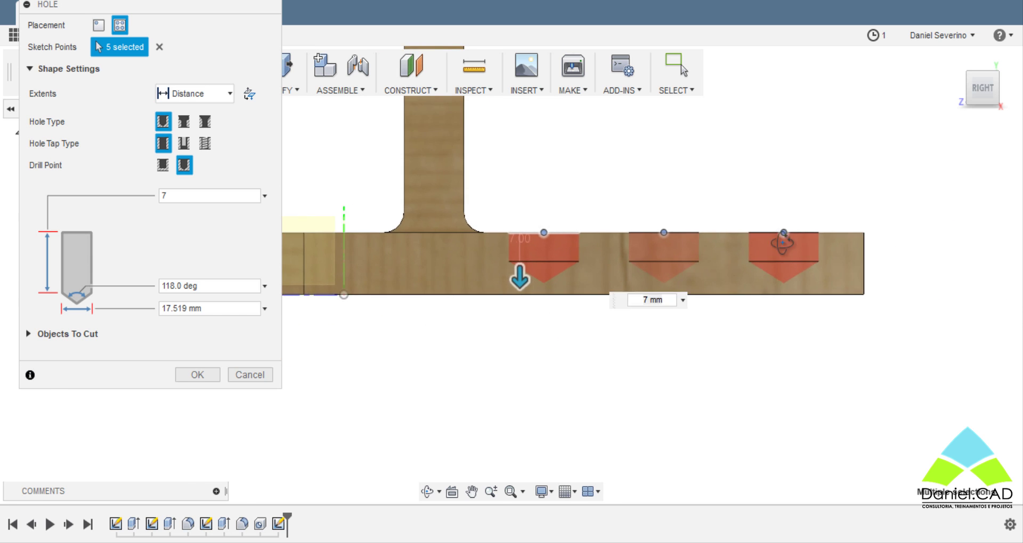
pyautogui.keyDown('shift'); pyautogui.moveTo(779, 270); pyautogui.dragTo(705, 283, button='middle'); pyautogui.keyUp('shift')
pyautogui.moveTo(704, 283); pyautogui.dragTo(807, 152, button='middle')
pyautogui.scroll(-2, 806, 151)
pyautogui.moveTo(698, 232); pyautogui.dragTo(694, 271, button='middle')
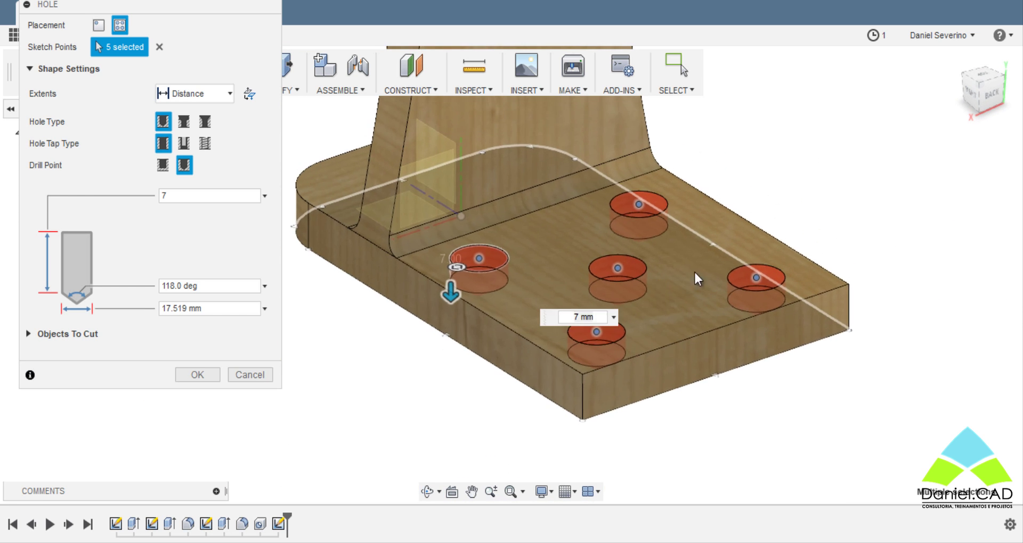
pyautogui.scroll(-2, 794, 182)
pyautogui.moveTo(792, 178); pyautogui.dragTo(769, 229, button='middle')
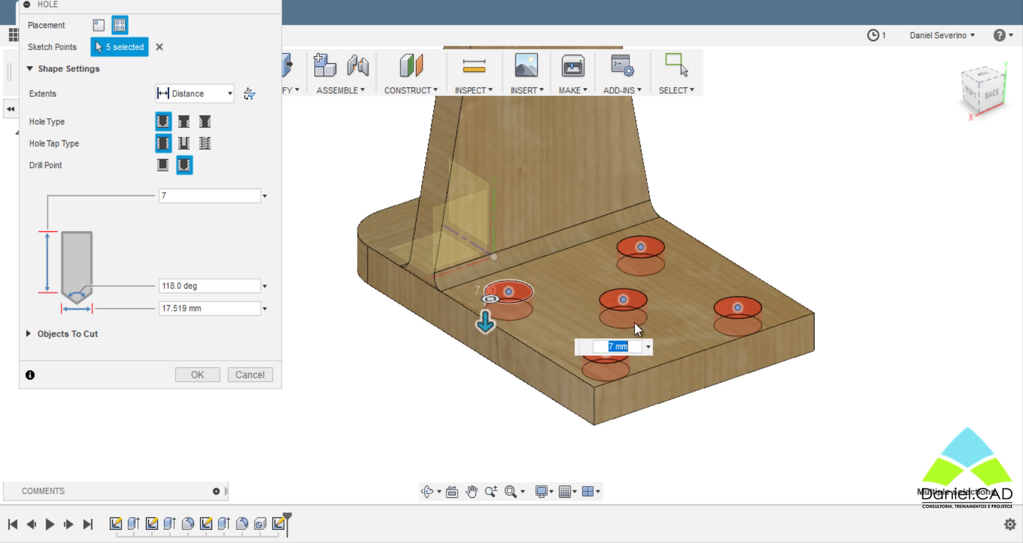
# Create the five holes in the base and inspect the bracket as a whole from the front-right corner
pyautogui.click(205, 376)
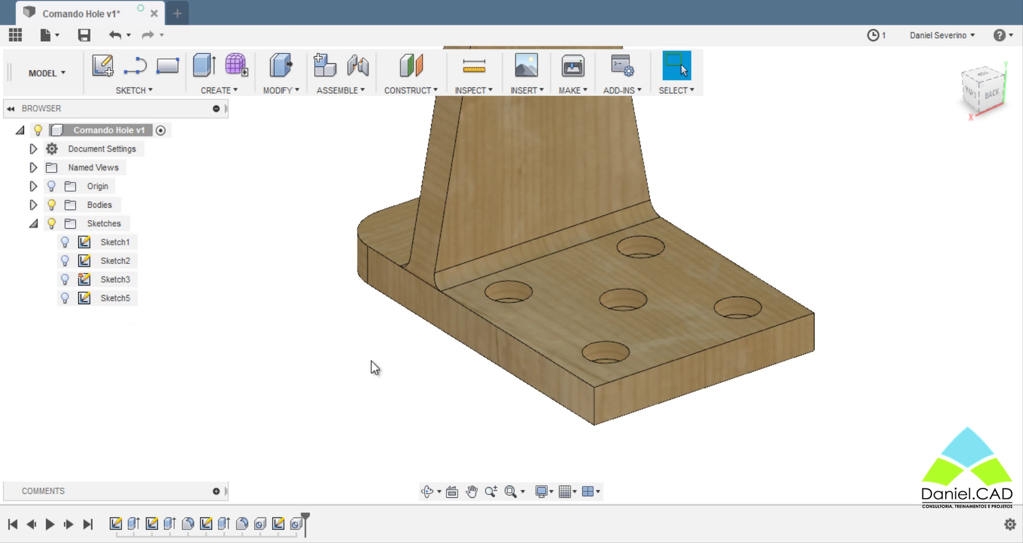
pyautogui.moveTo(393, 318)
pyautogui.keyDown('shift'); pyautogui.mouseDown(button='middle')
pyautogui.moveTo(407, 341)
pyautogui.moveTo(405, 302)
pyautogui.mouseUp(button='middle'); pyautogui.keyUp('shift')
pyautogui.keyDown('shift'); pyautogui.moveTo(359, 326); pyautogui.dragTo(679, 327, button='middle'); pyautogui.keyUp('shift')
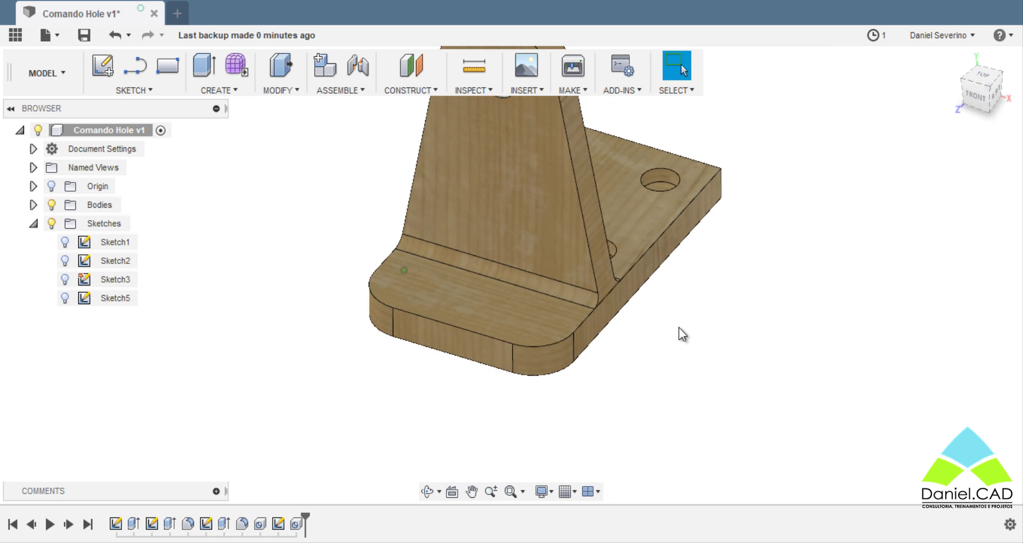
pyautogui.click(990, 89)
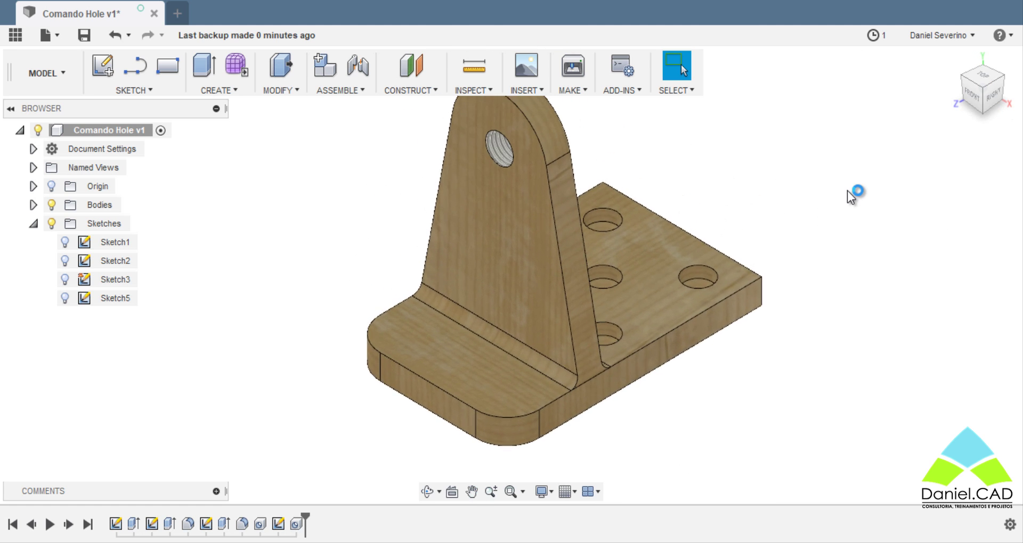
pyautogui.moveTo(715, 260); pyautogui.dragTo(769, 235, button='middle')
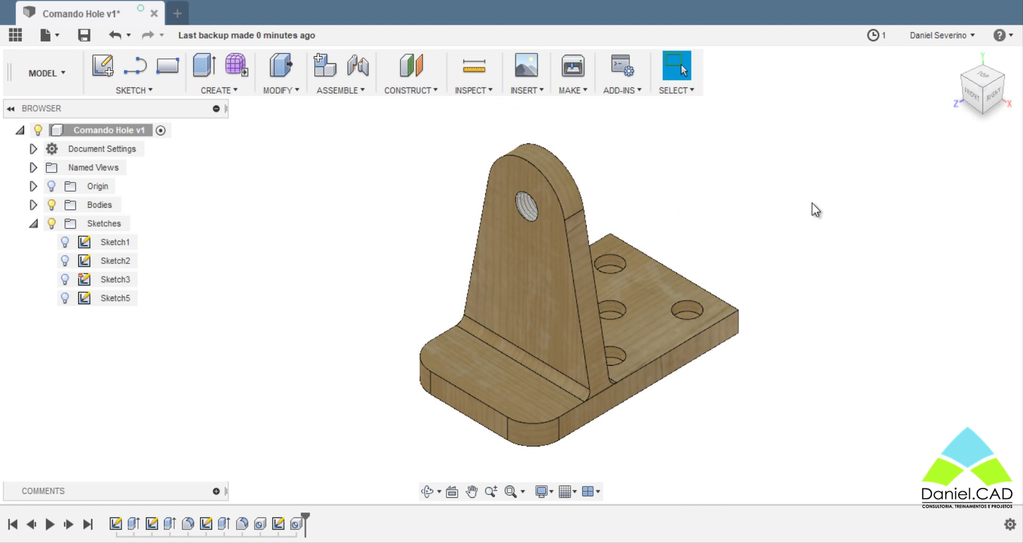